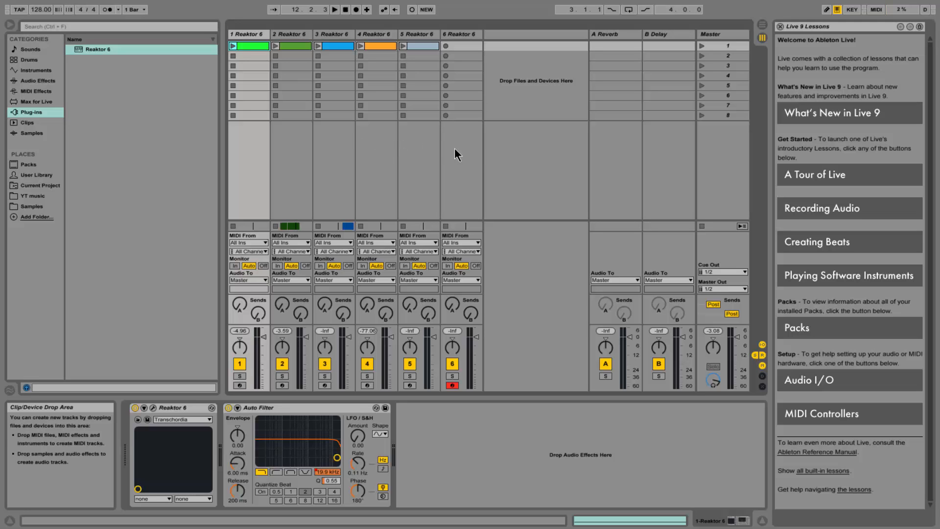
# - Check the existing tracks in the Arrangement view, reset the playback position to the start, and return to the Session view
pyautogui.click(763, 24)
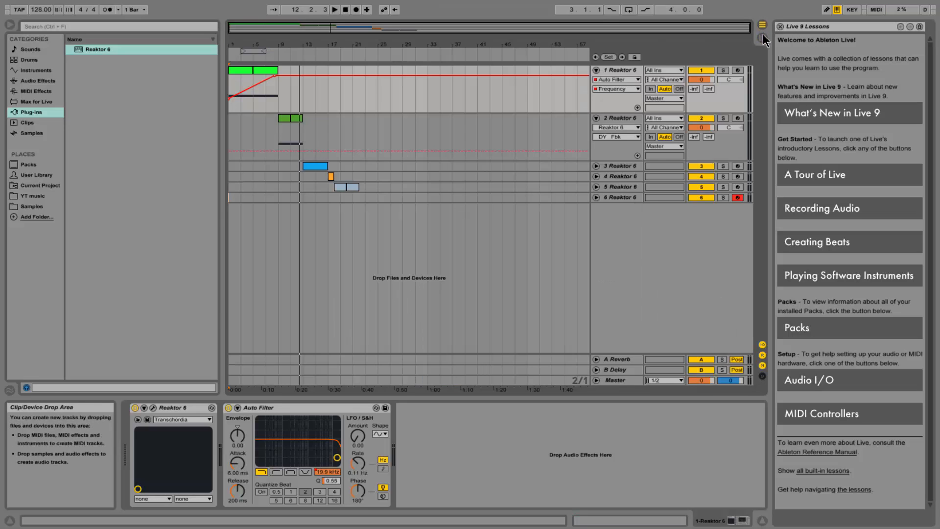
pyautogui.click(345, 10)
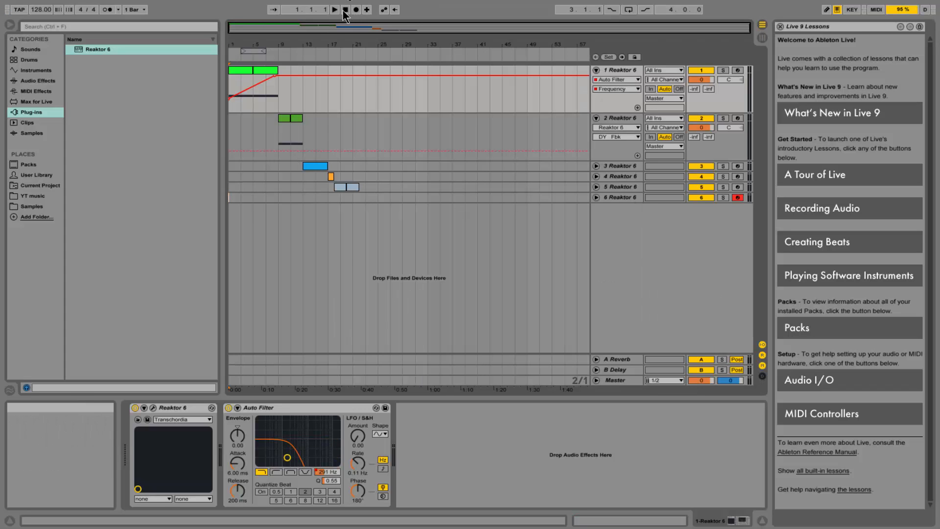
pyautogui.click(763, 38)
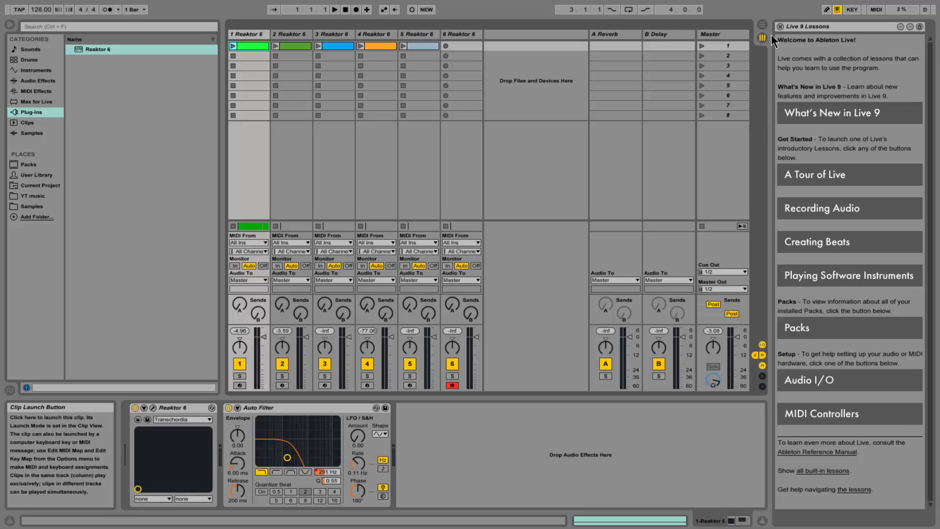
# - Save the current Live set under the new name ronusfgddhd in the testin Project folder
pyautogui.hotkey('alt', 'f')
pyautogui.press('Down')
pyautogui.press('Down')
pyautogui.press('Down')
pyautogui.press('Down')
pyautogui.press('Down')
pyautogui.press('Down')
pyautogui.press('Down')
pyautogui.press('Down')
pyautogui.press('Down')
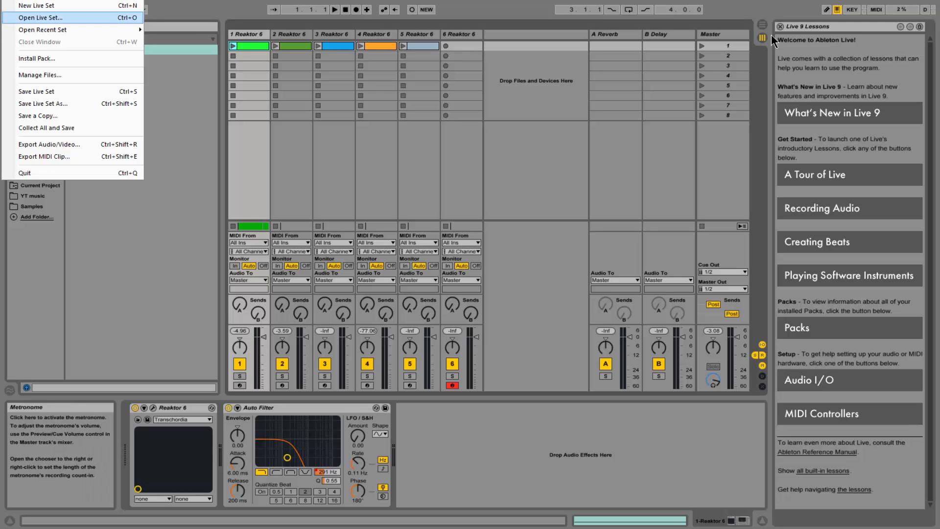
pyautogui.press('Up')
pyautogui.press('Up')
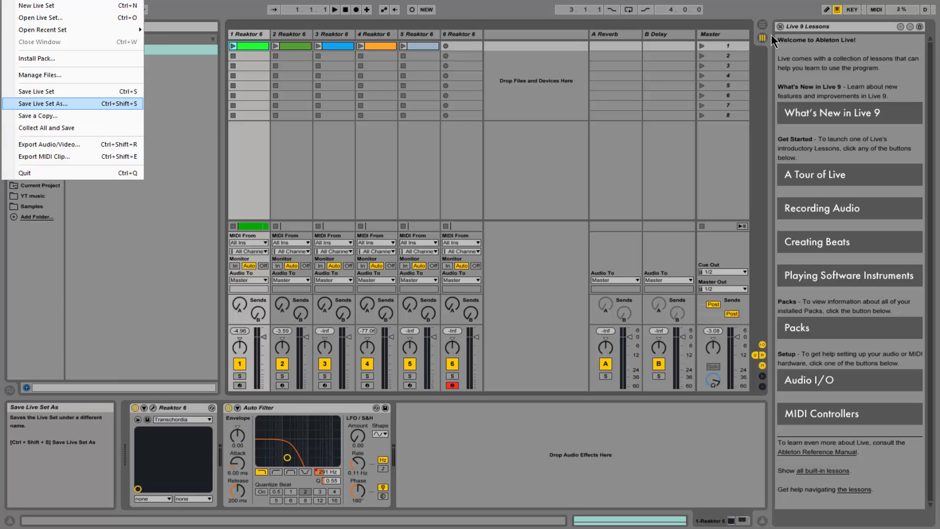
pyautogui.press('Return')
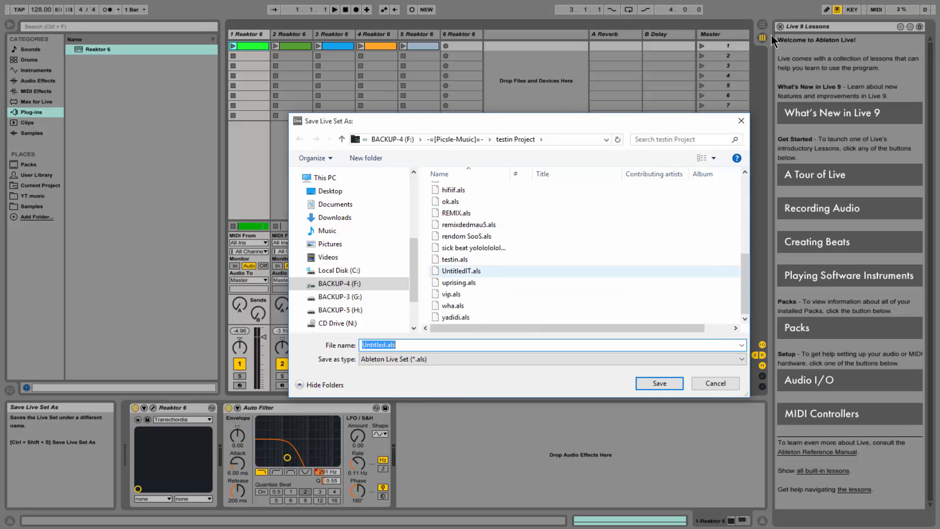
pyautogui.write('r')
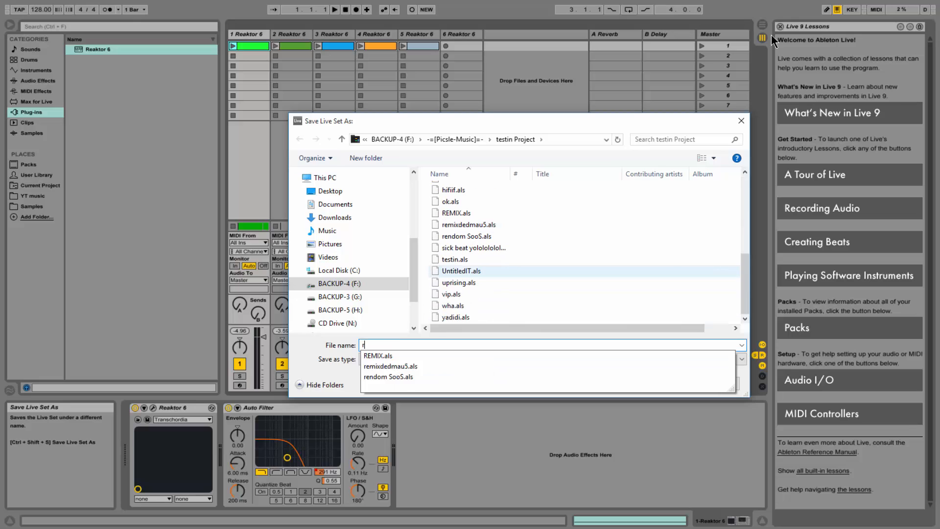
pyautogui.write('onusfgddhd')
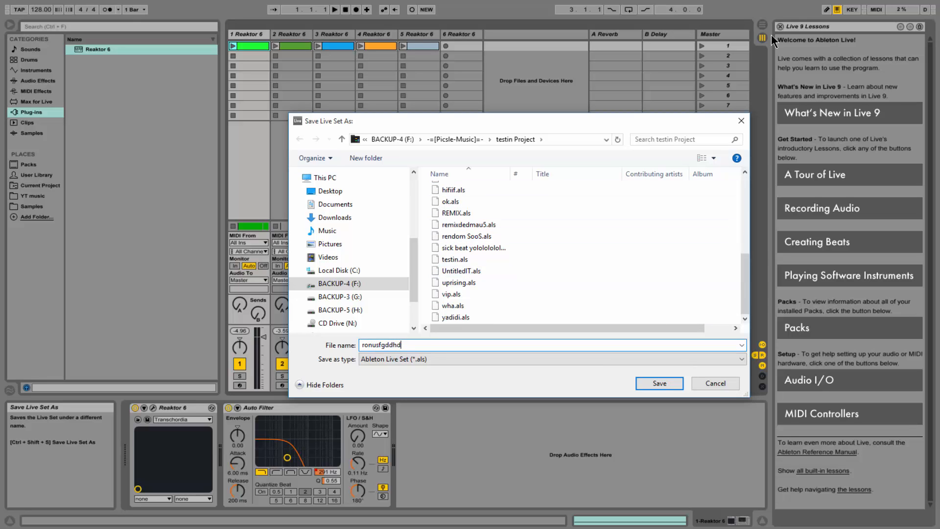
pyautogui.press('Return')
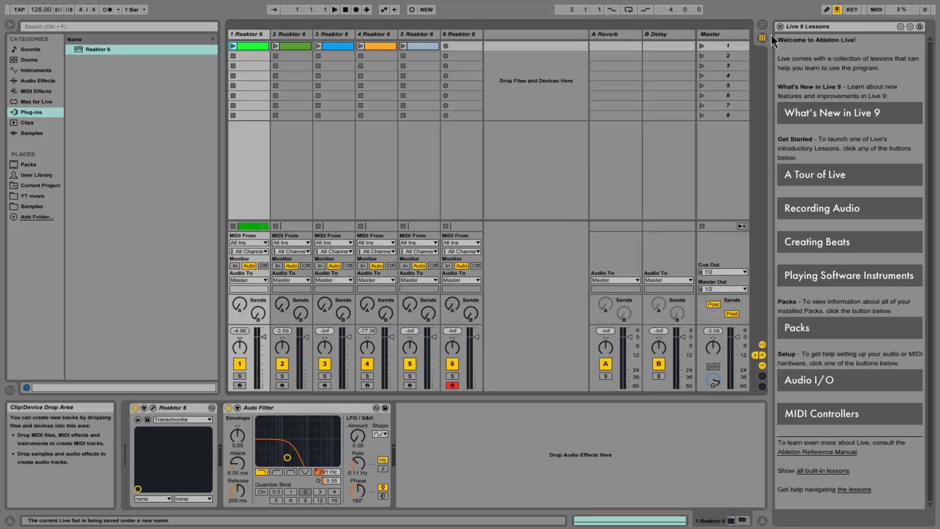
# - Create a new Live set and go through its default MIDI and audio tracks, ending on the second MIDI track
pyautogui.hotkey('alt', 'f')
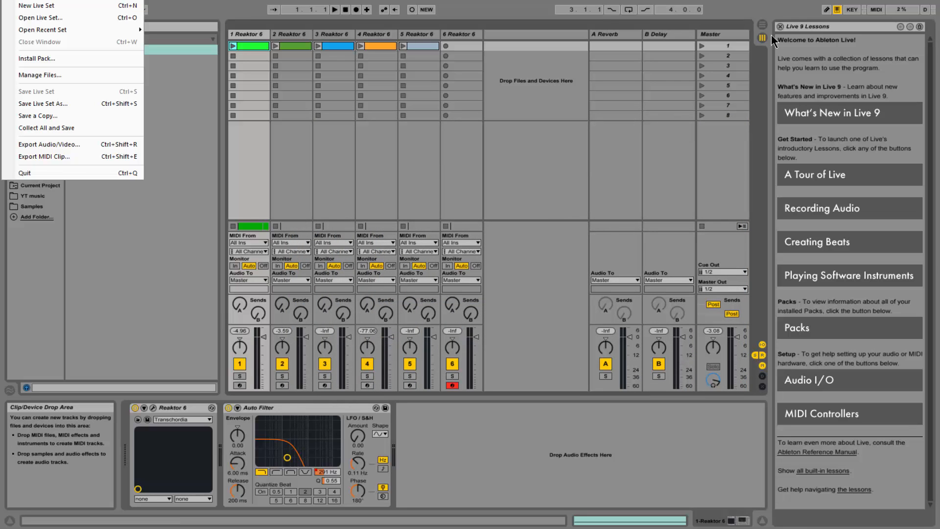
pyautogui.hotkey('ctrl', 'n')
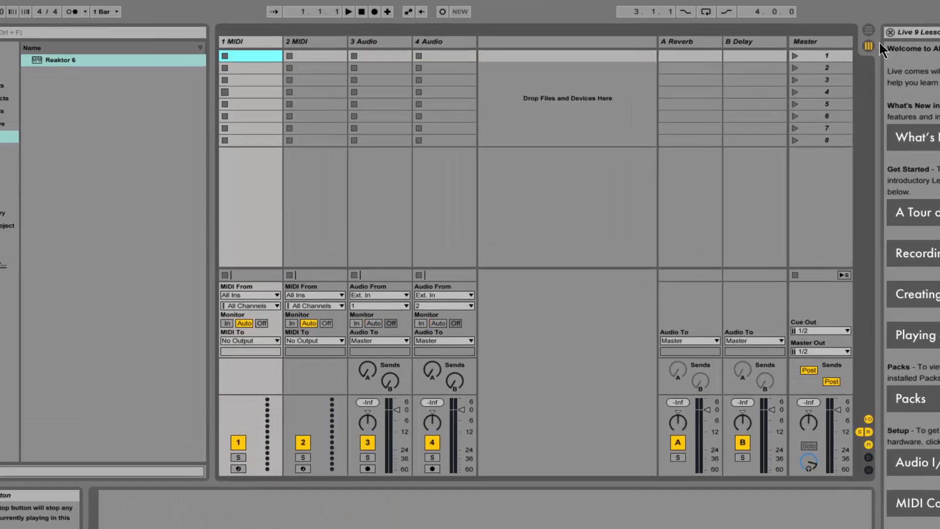
pyautogui.press('Right')
pyautogui.press('Right')
pyautogui.press('Right')
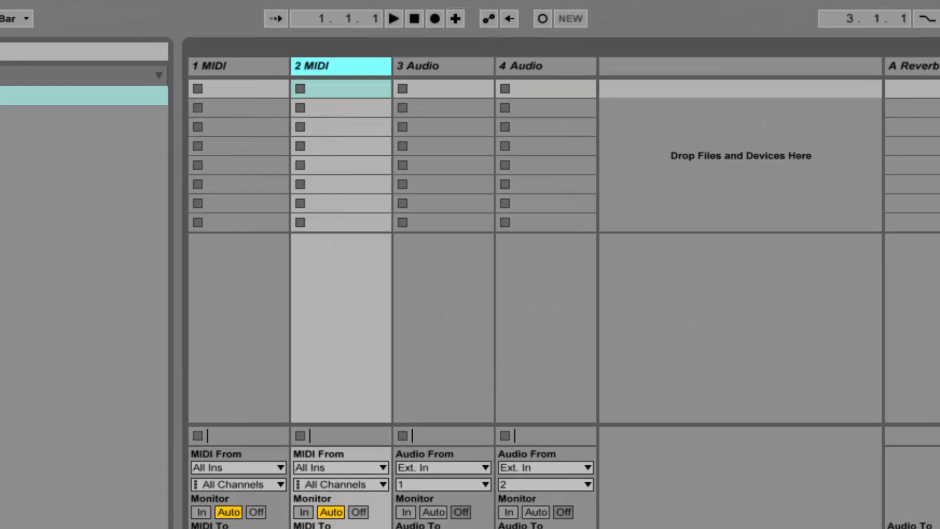
pyautogui.press('Left')
pyautogui.press('Right')
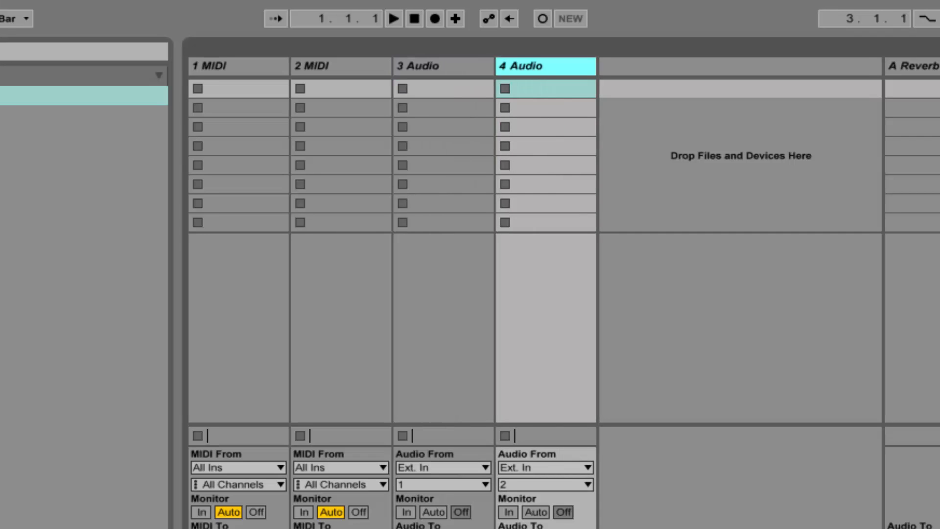
pyautogui.press('Left')
pyautogui.press('Left')
pyautogui.press('Left')
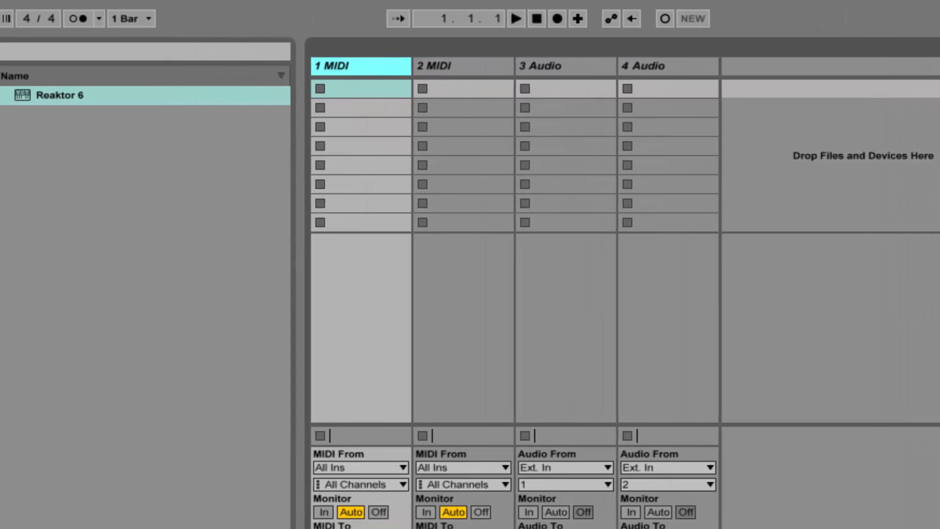
pyautogui.press('Right')
# - Examine the Sounds library folders from Ambient & Evolving to Pad, and return to the installed plug-ins
pyautogui.click(27, 95)
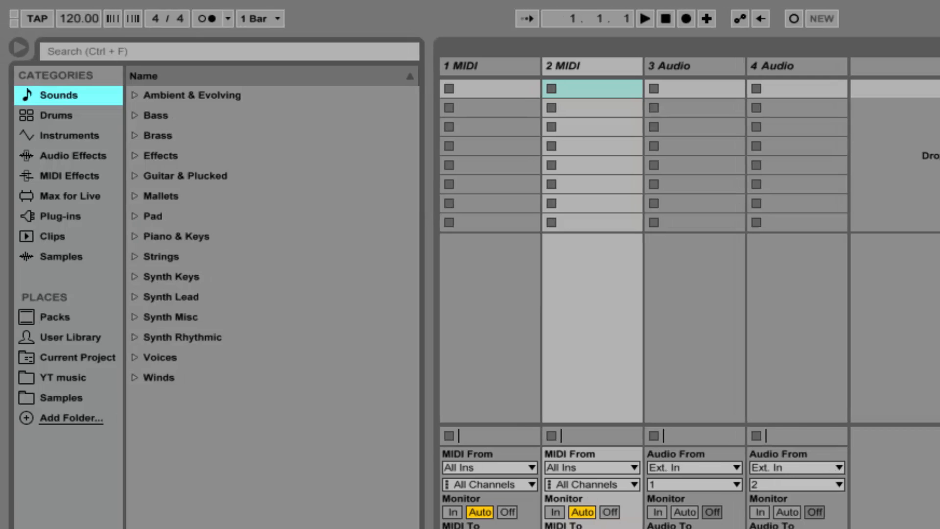
pyautogui.press('Right')
pyautogui.press('Right')
pyautogui.press('Left')
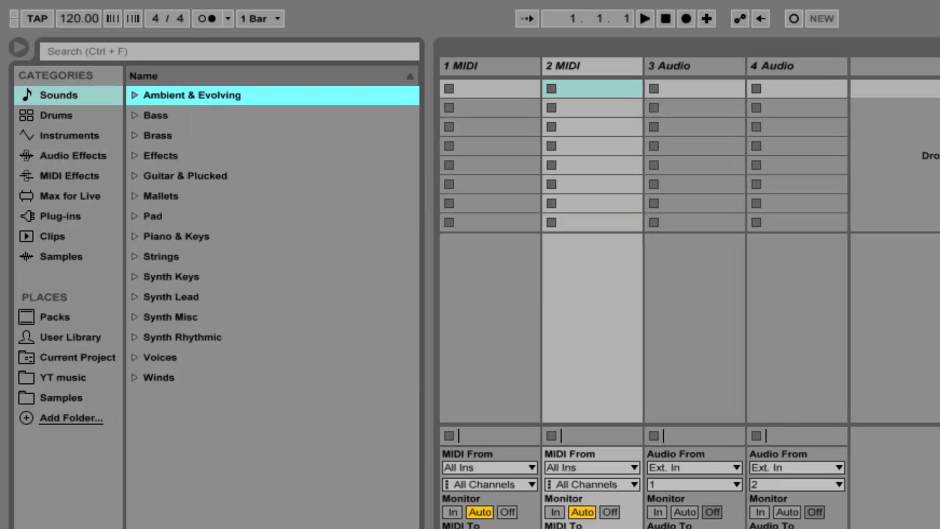
pyautogui.press('Down')
pyautogui.press('Down')
pyautogui.press('Right')
pyautogui.press('Left')
pyautogui.press('Down')
pyautogui.press('Right')
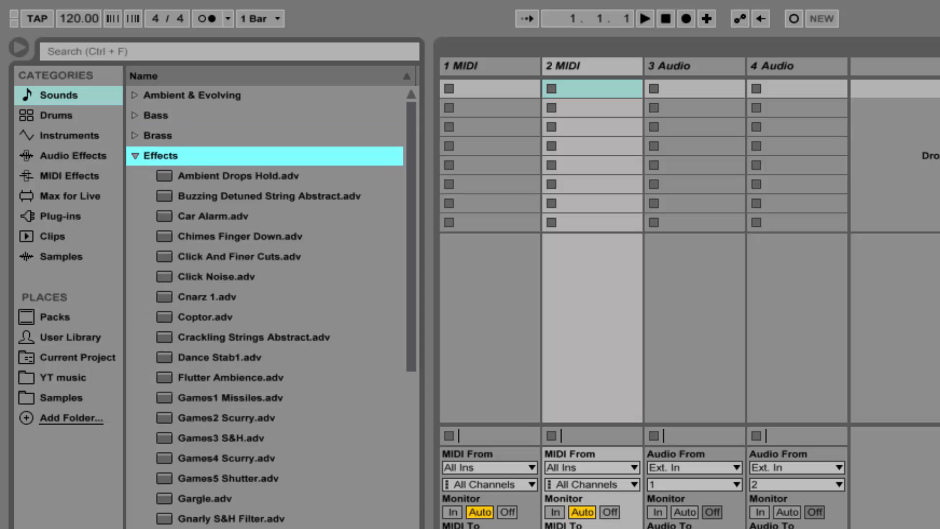
pyautogui.press('Left')
pyautogui.press('Down')
pyautogui.press('Right')
pyautogui.press('Left')
pyautogui.press('Down')
pyautogui.press('Right')
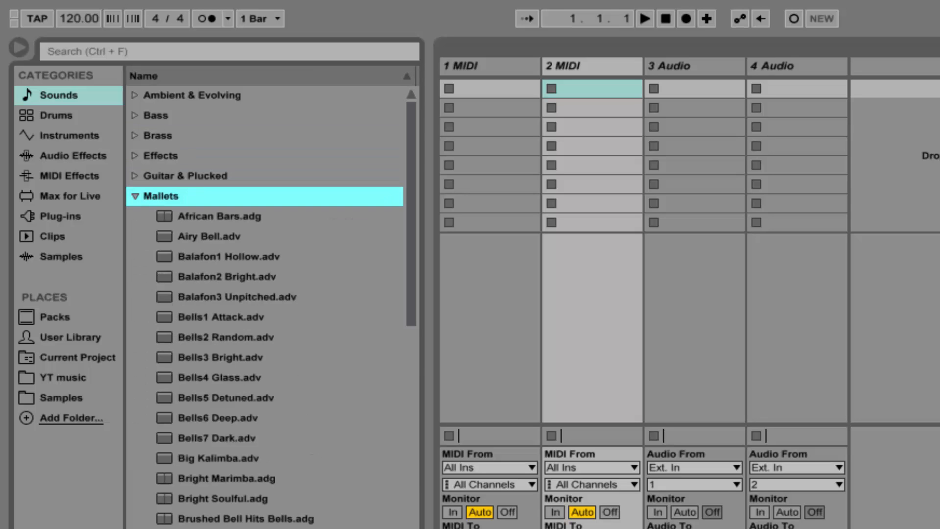
pyautogui.press('Left')
pyautogui.press('Down')
pyautogui.press('Right')
pyautogui.press('Left')
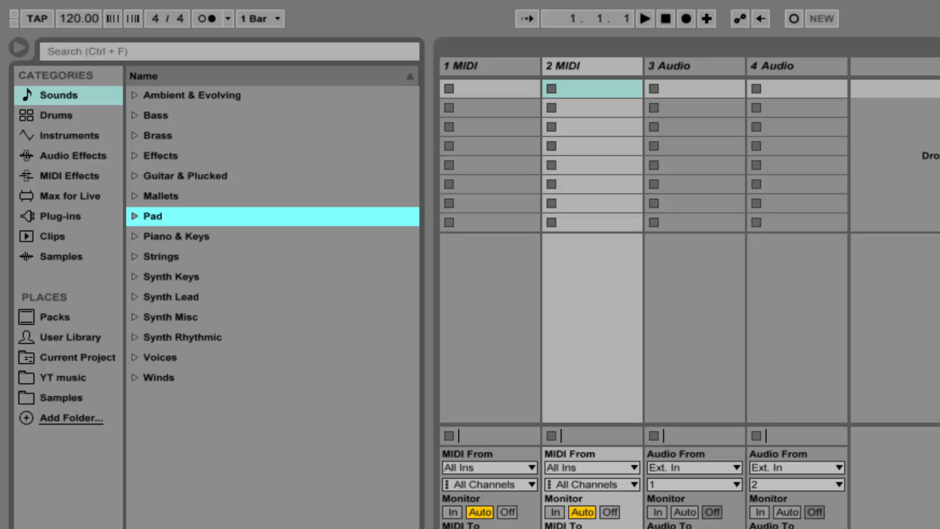
pyautogui.click(60, 216)
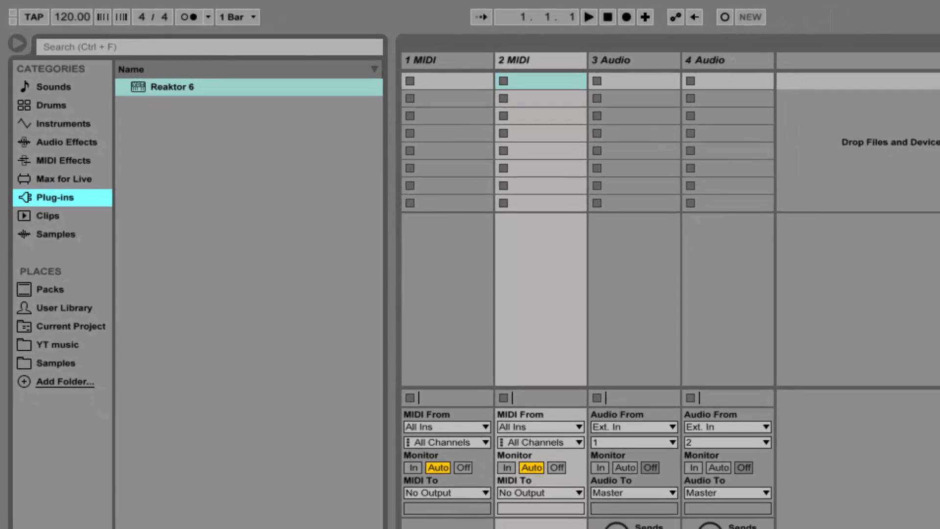
# - Delete both audio tracks and the second MIDI track, keeping only the first MIDI track
pyautogui.click(686, 66)
pyautogui.click(696, 58)
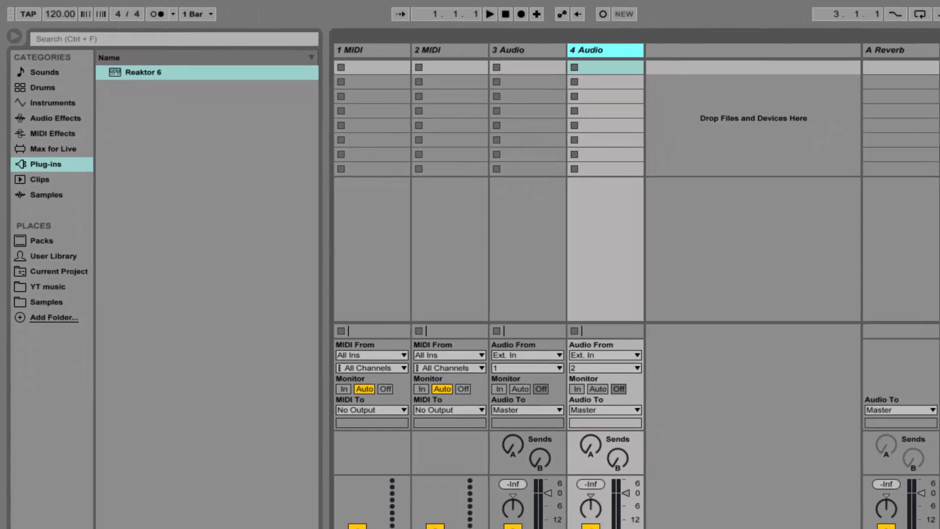
pyautogui.press('Delete')
pyautogui.press('Delete')
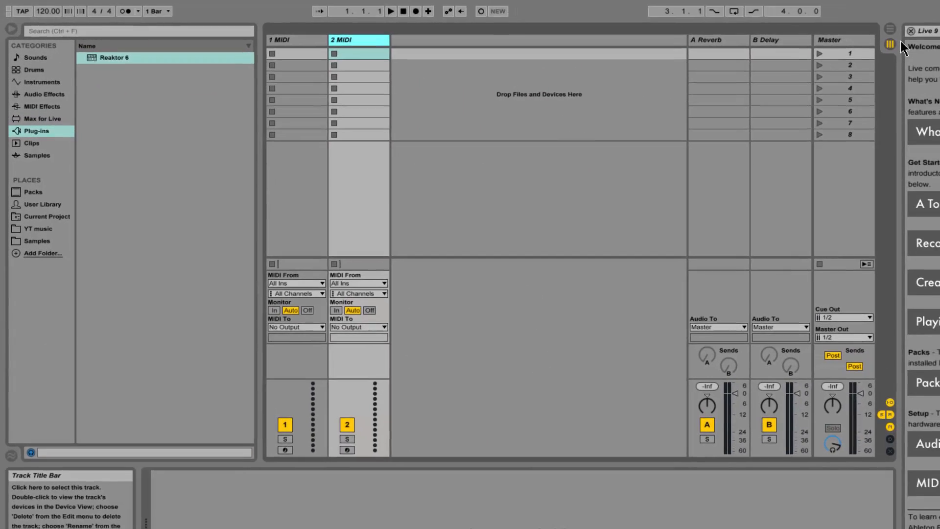
pyautogui.press('Delete')
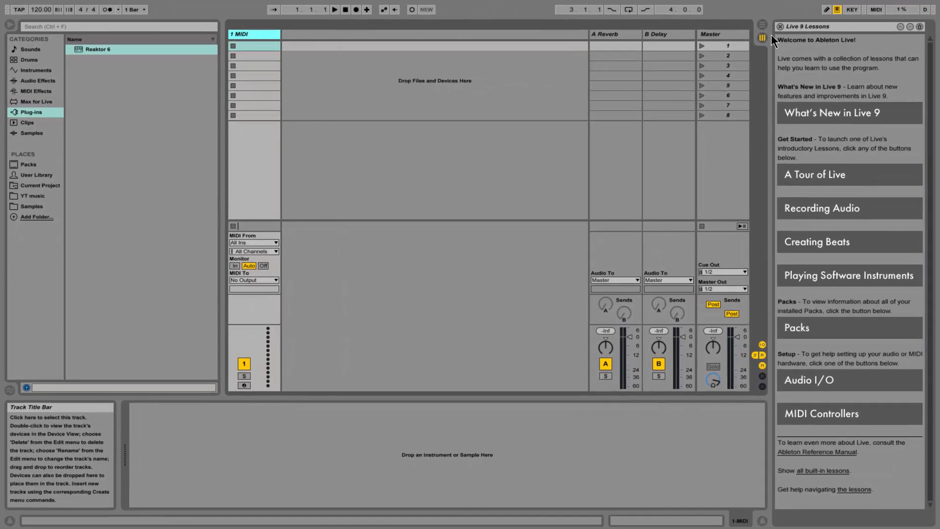
# - Load the Reaktor 6 plug-in onto the MIDI track and move its window clear of the track and device area
pyautogui.click(98, 49)
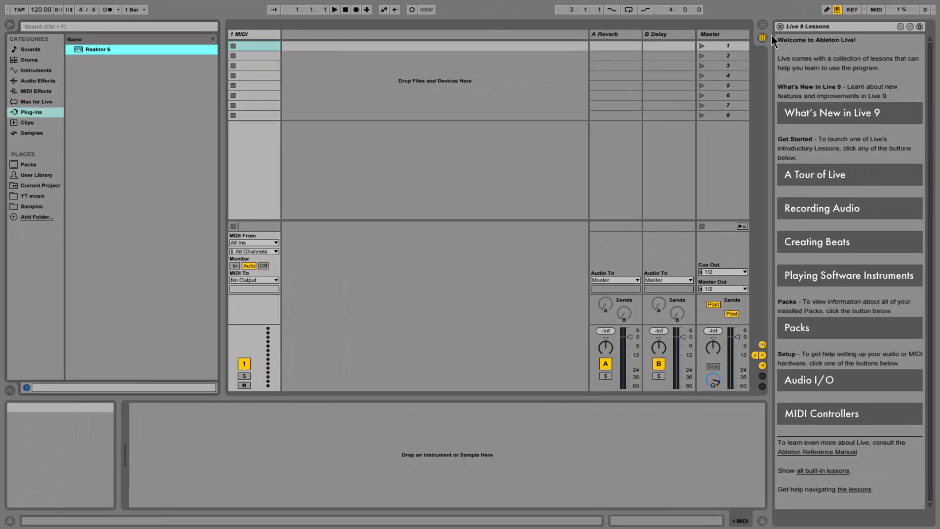
pyautogui.press('Return')
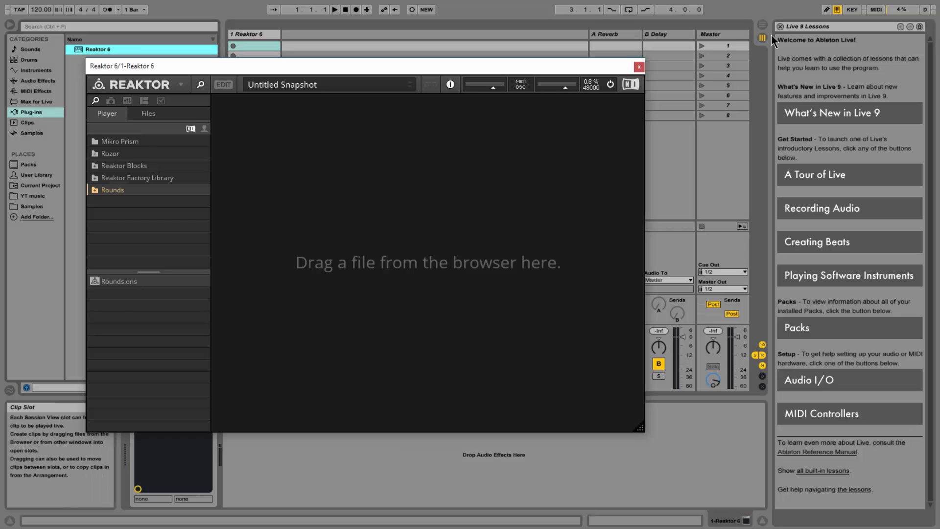
pyautogui.moveTo(274, 66)
pyautogui.mouseDown()
pyautogui.moveTo(435, 104)
pyautogui.moveTo(533, 105)
pyautogui.moveTo(502, 101)
pyautogui.moveTo(472, 41)
pyautogui.moveTo(471, 50)
pyautogui.mouseUp()
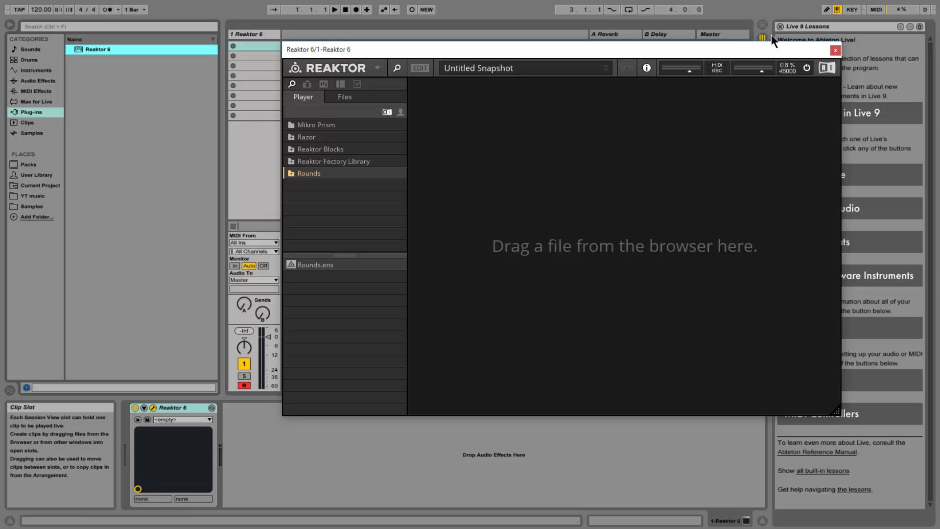
pyautogui.moveTo(471, 50)
pyautogui.mouseDown()
pyautogui.moveTo(479, 95)
pyautogui.moveTo(508, 102)
pyautogui.mouseUp()
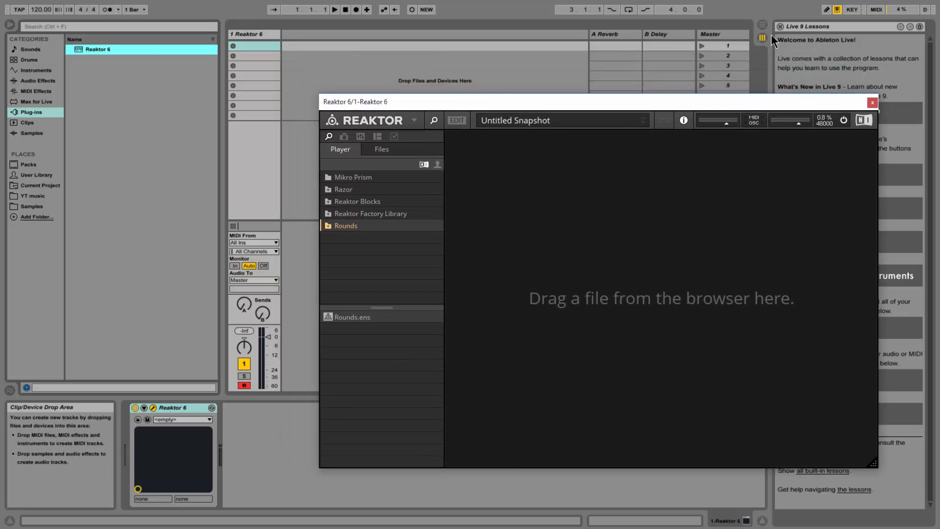
# - Load the Rounds ensemble in Reaktor and set its sample rate to Fixed 44.1/48 kHz
pyautogui.click(352, 318)
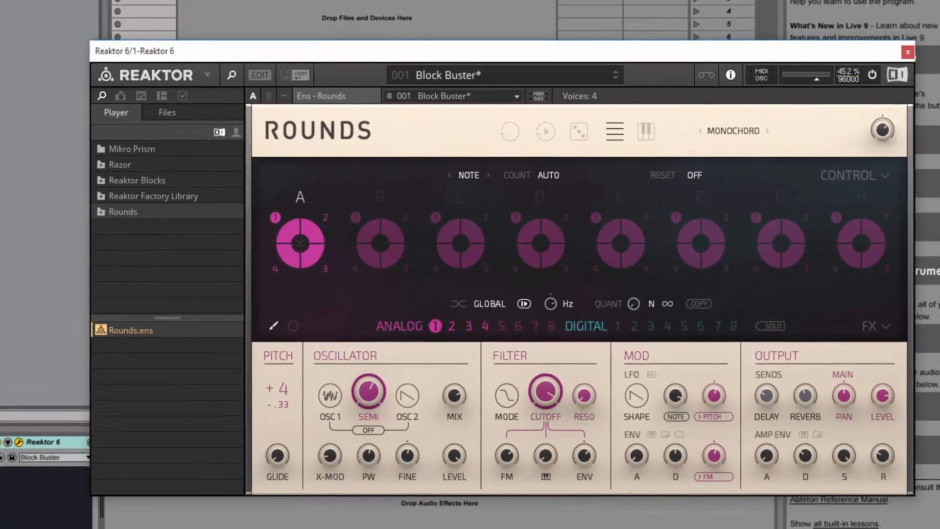
pyautogui.click(854, 66)
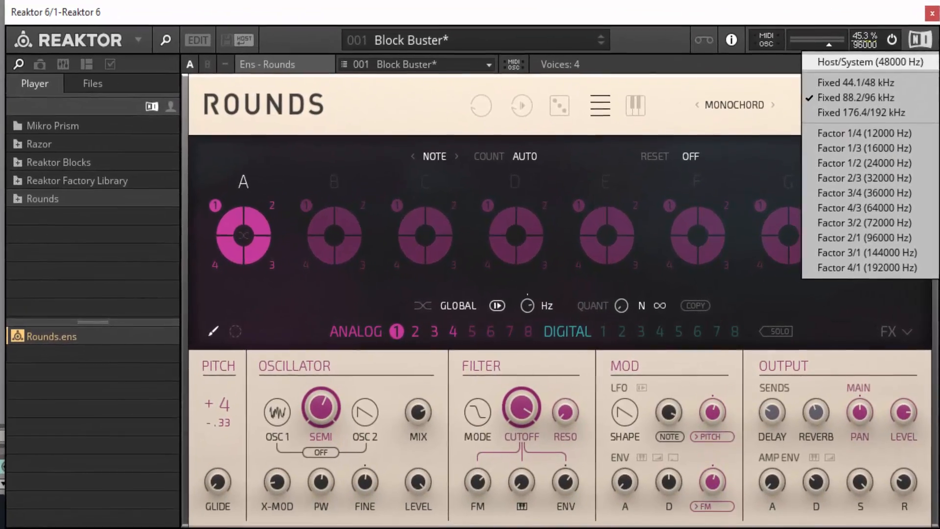
pyautogui.click(860, 83)
# - Load the Transchordia snapshot from the Melodic Sequence bank of Rounds
pyautogui.click(408, 27)
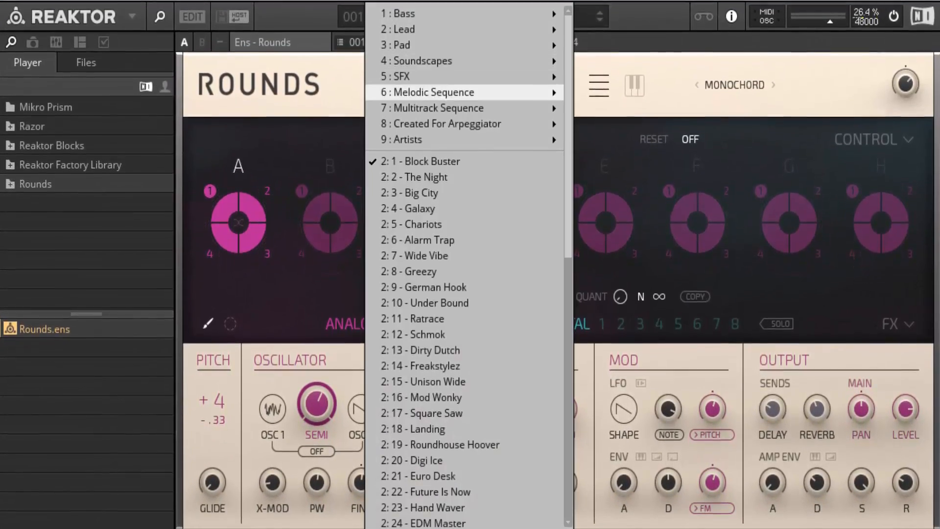
pyautogui.moveTo(434, 91)
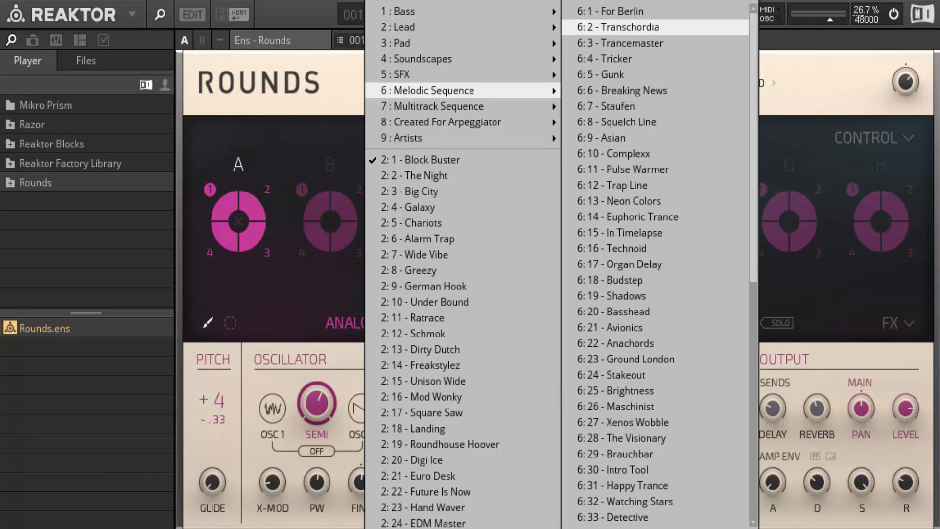
pyautogui.click(615, 27)
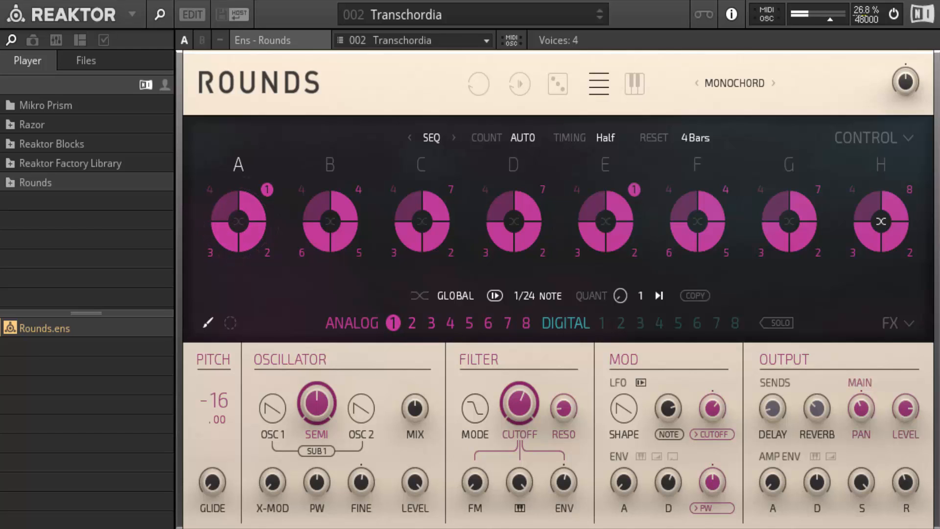
# - Load the Complexx snapshot from the Melodic Sequence bank of Rounds
pyautogui.click(407, 15)
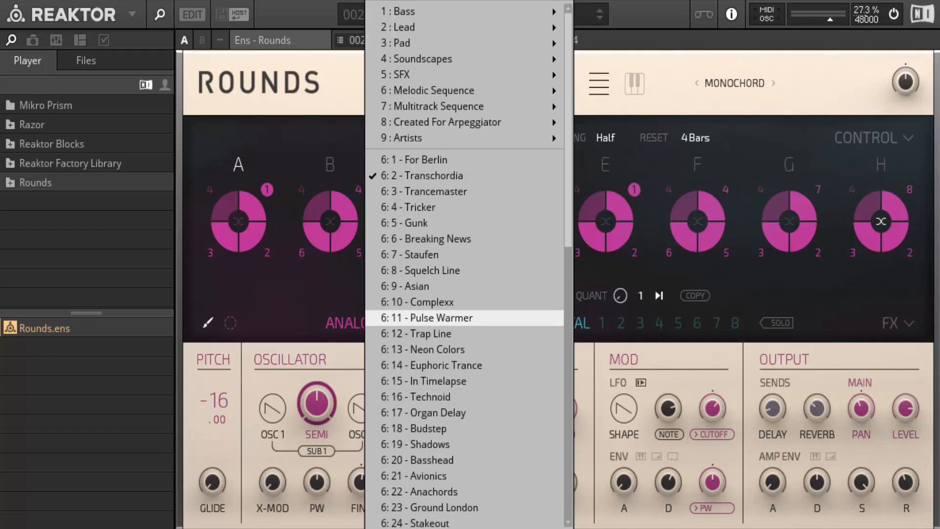
pyautogui.scroll(-3, 417, 380)
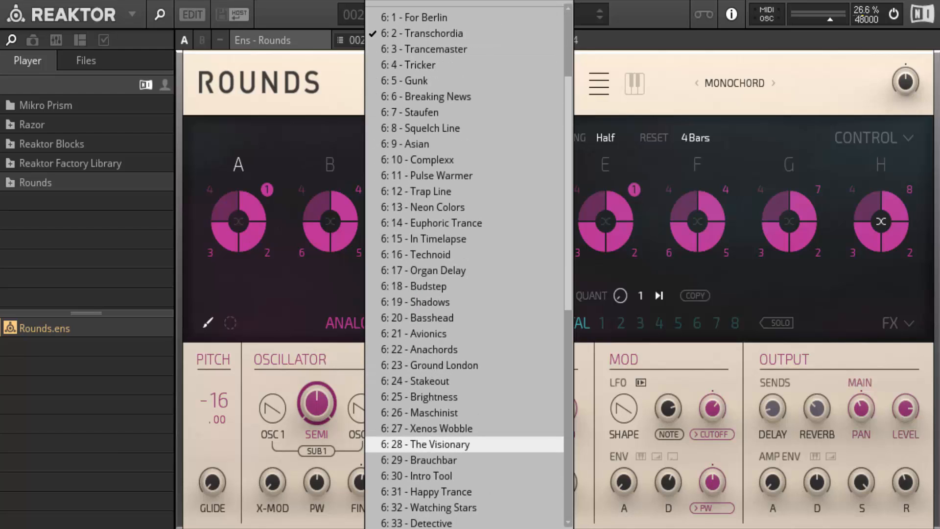
pyautogui.scroll(1, 421, 444)
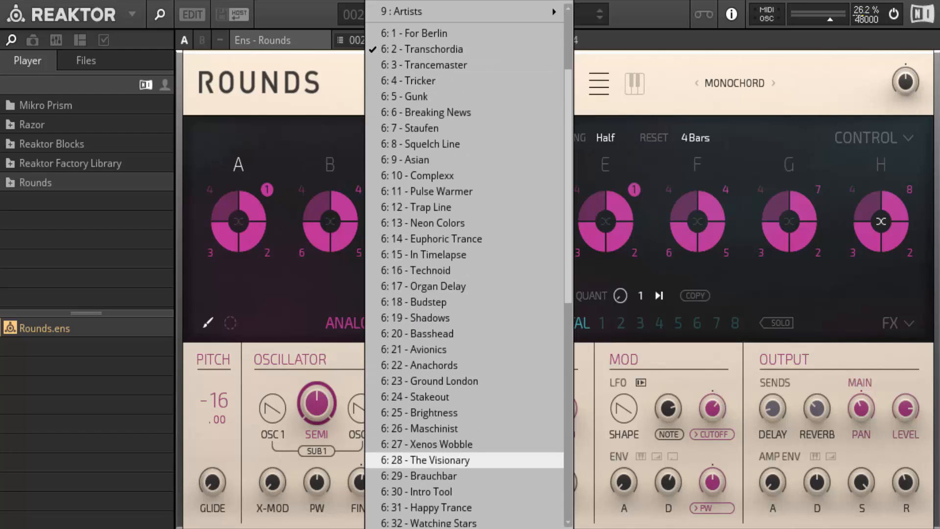
pyautogui.scroll(3, 421, 460)
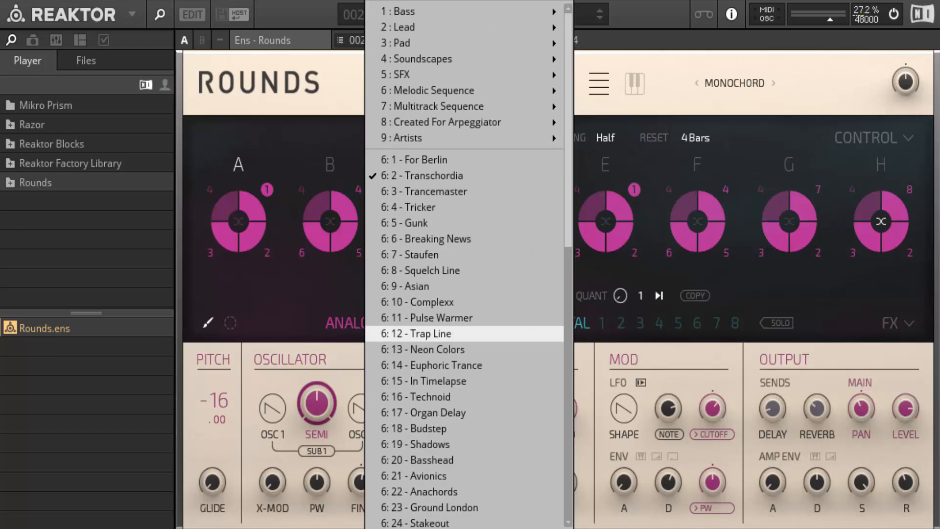
pyautogui.click(422, 302)
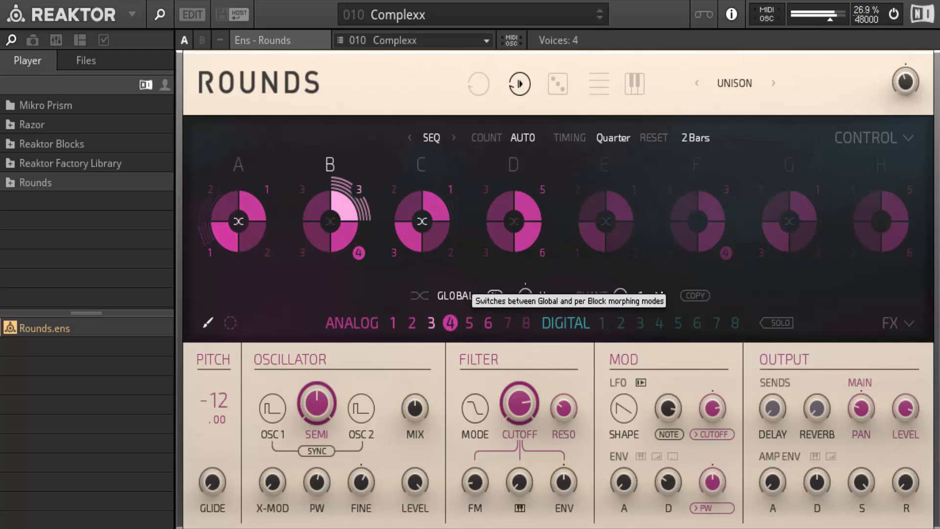
# - Try the Trap Line snapshot from the Melodic Sequence bank and switch back to Transchordia
pyautogui.click(367, 15)
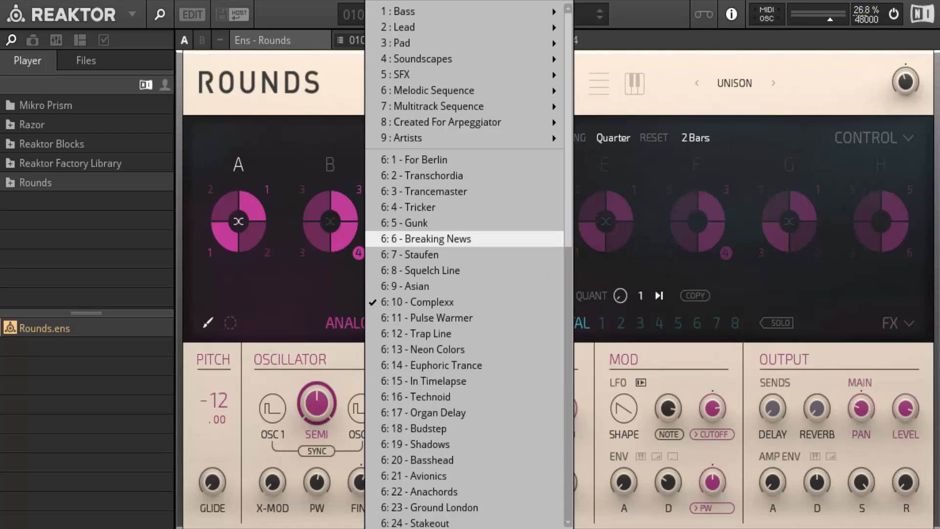
pyautogui.scroll(-3, 417, 286)
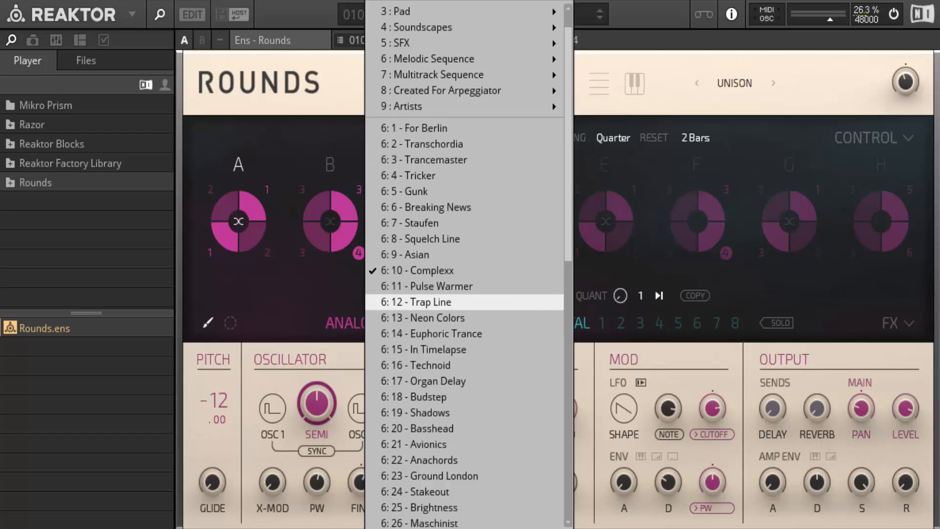
pyautogui.scroll(-18, 416, 286)
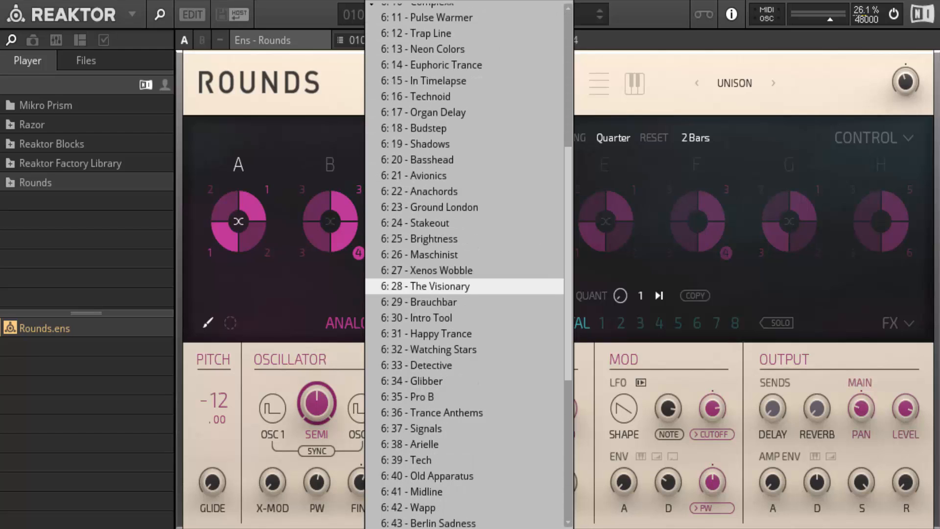
pyautogui.scroll(-12, 416, 382)
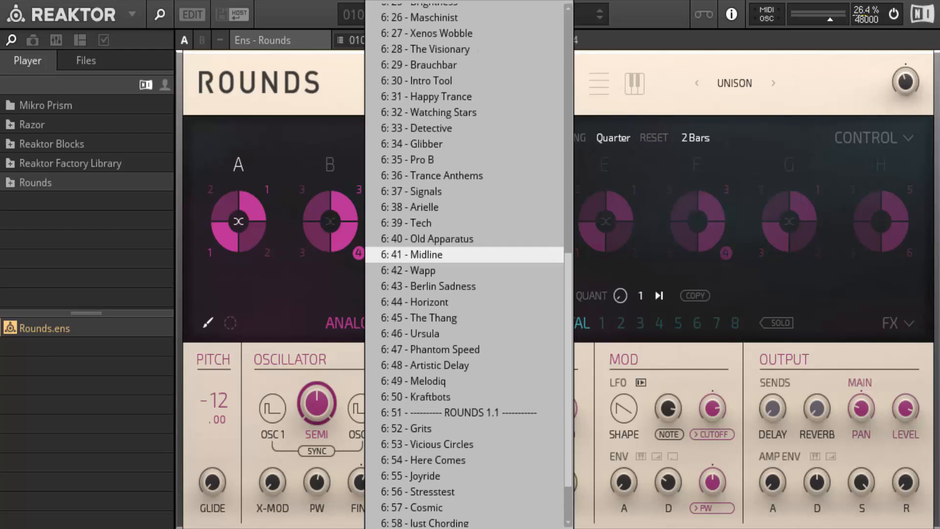
pyautogui.scroll(20, 417, 381)
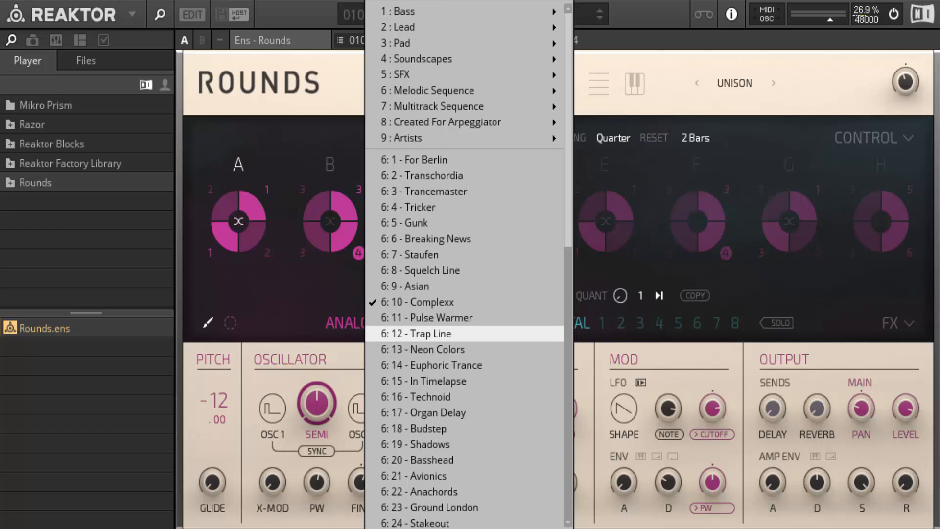
pyautogui.click(417, 334)
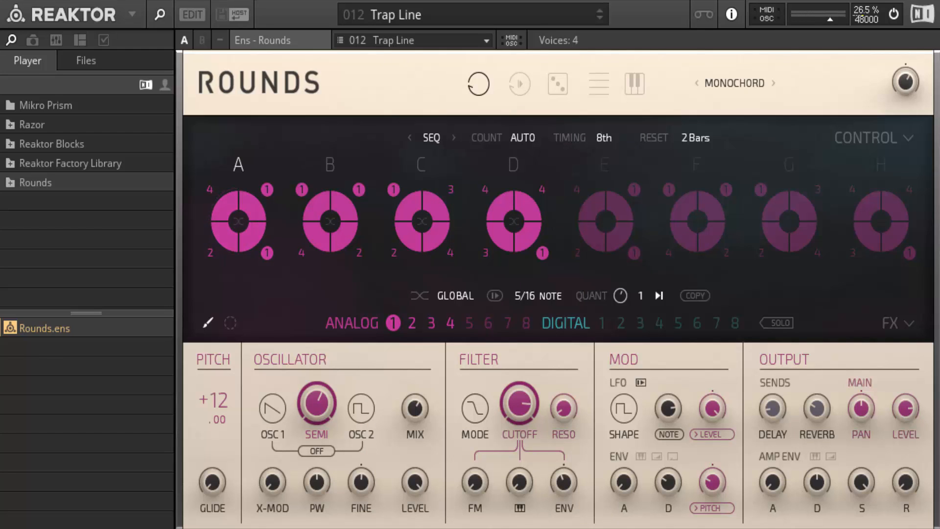
pyautogui.click(414, 40)
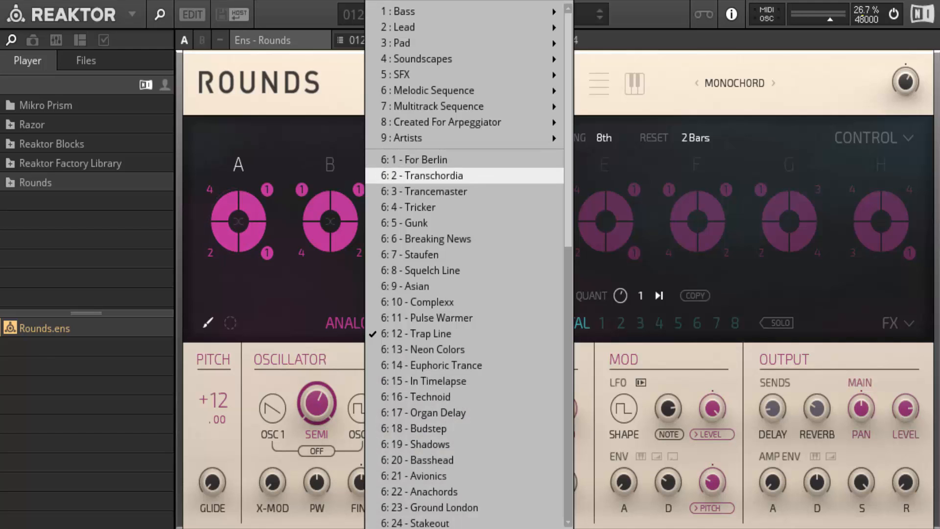
pyautogui.click(433, 175)
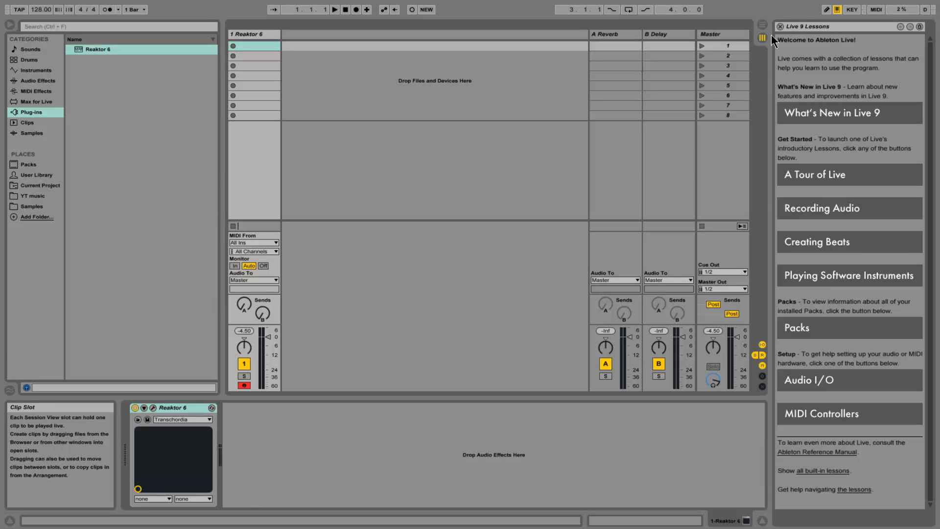
# - Insert an empty one-bar MIDI clip in the first slot of the Reaktor 6 track
pyautogui.hotkey('ctrl', 'shift', 'm')
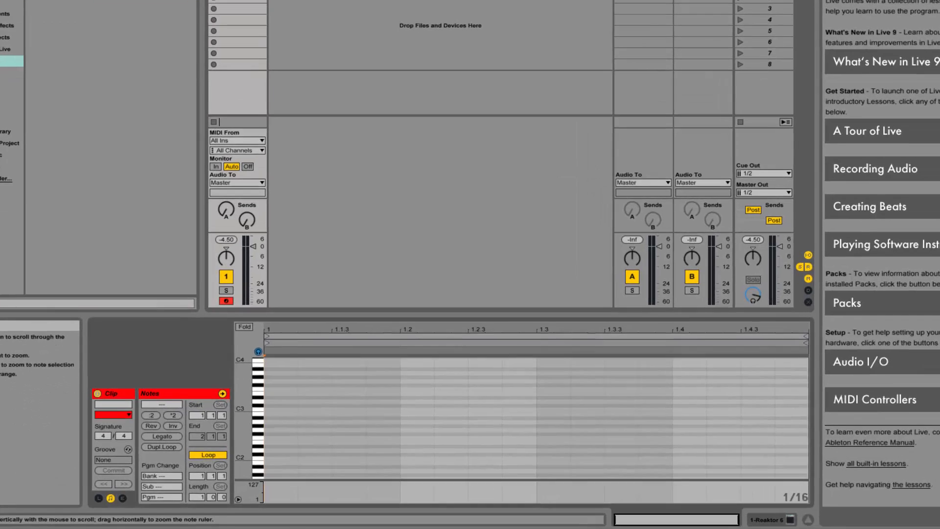
pyautogui.moveTo(242, 378); pyautogui.dragTo(242, 475)
pyautogui.moveTo(206, 387)
pyautogui.mouseDown()
pyautogui.moveTo(179, 387)
pyautogui.moveTo(198, 387)
pyautogui.mouseUp()
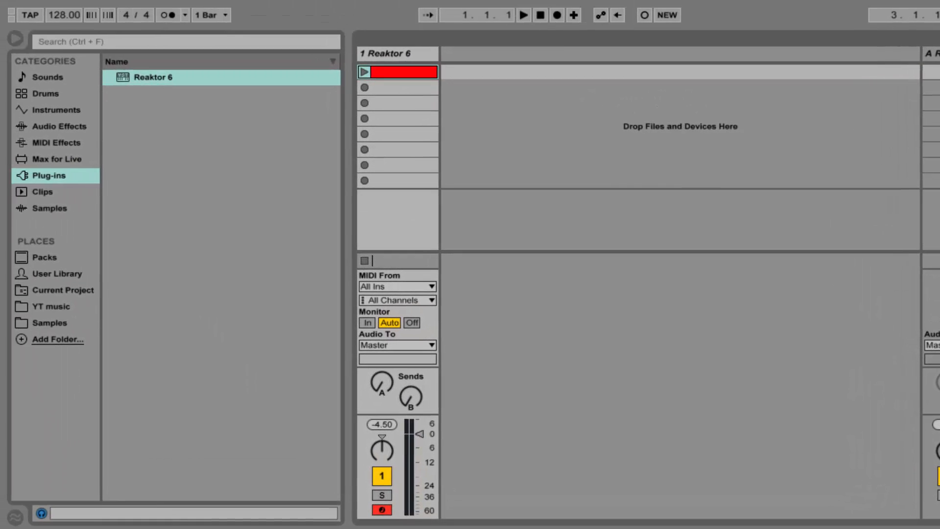
# - Look through the Synth Keys presets in the Sounds category and collapse the folder again
pyautogui.click(47, 78)
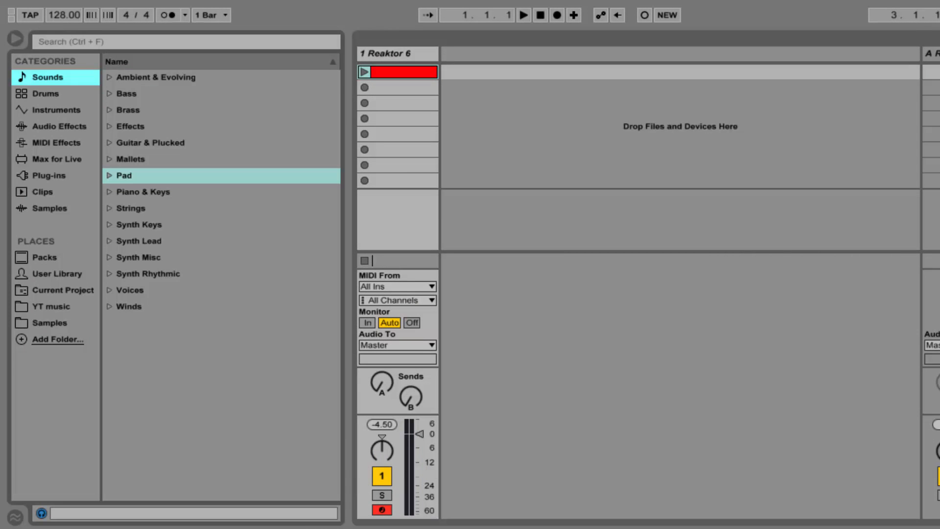
pyautogui.click(139, 241)
pyautogui.click(110, 225)
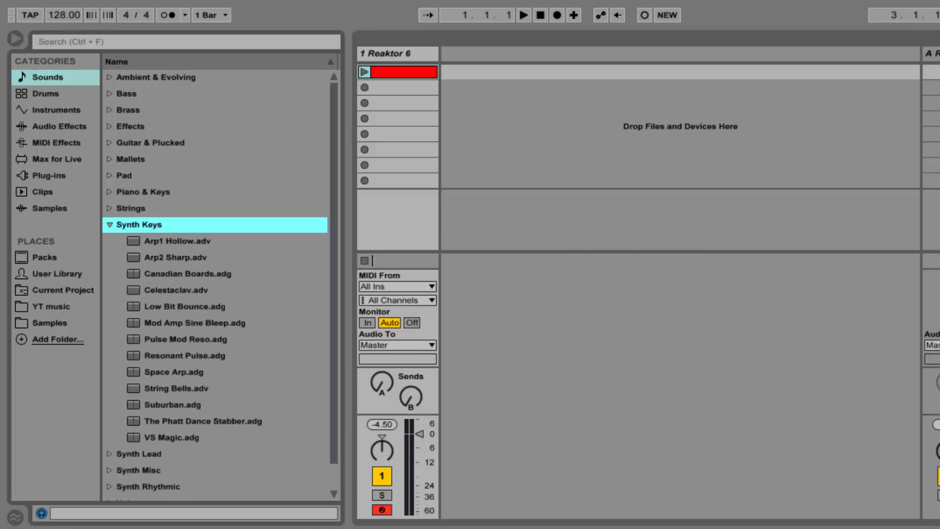
pyautogui.click(110, 225)
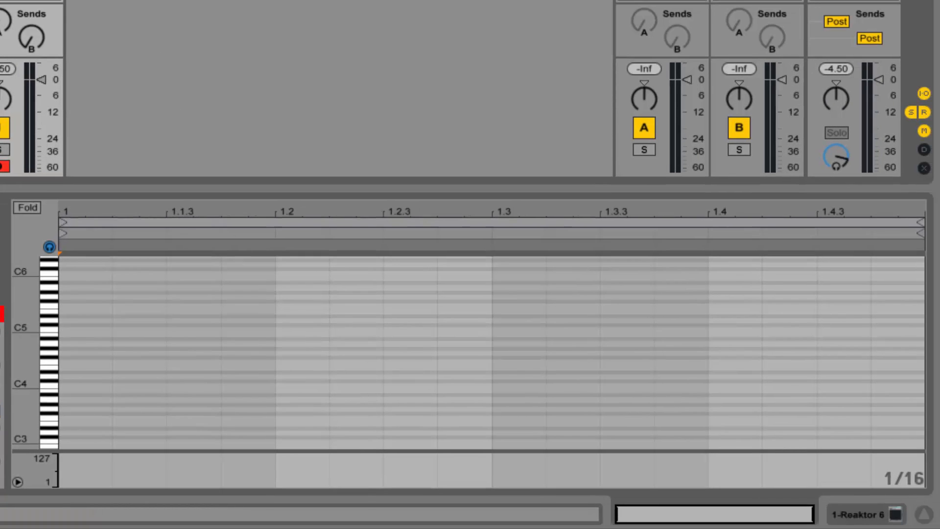
# - Add an A#2 note in the clip and lengthen it to fill the whole bar
pyautogui.moveTo(26, 327)
pyautogui.mouseDown()
pyautogui.moveTo(24, 317)
pyautogui.moveTo(12, 323)
pyautogui.moveTo(39, 323)
pyautogui.moveTo(24, 323)
pyautogui.moveTo(24, 147)
pyautogui.moveTo(23, 324)
pyautogui.moveTo(24, 80)
pyautogui.moveTo(17, 176)
pyautogui.mouseUp()
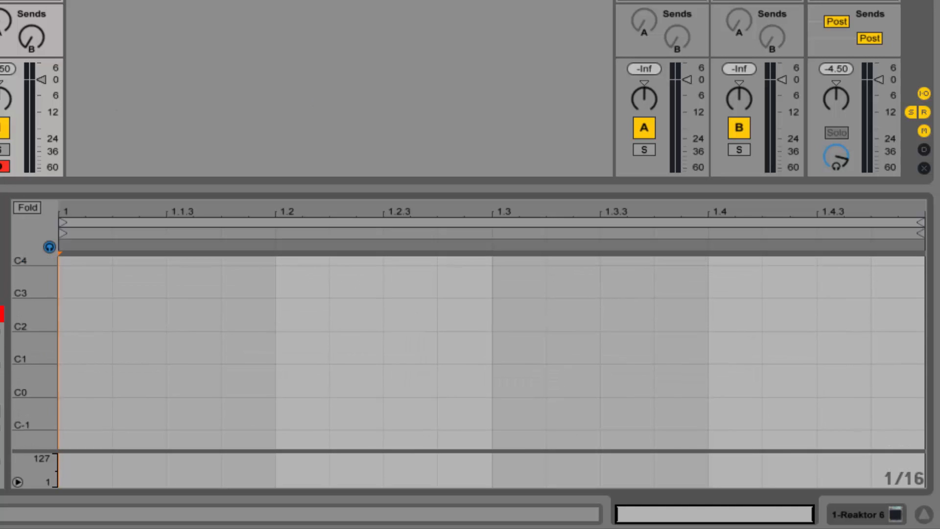
pyautogui.moveTo(49, 301); pyautogui.dragTo(54, 344)
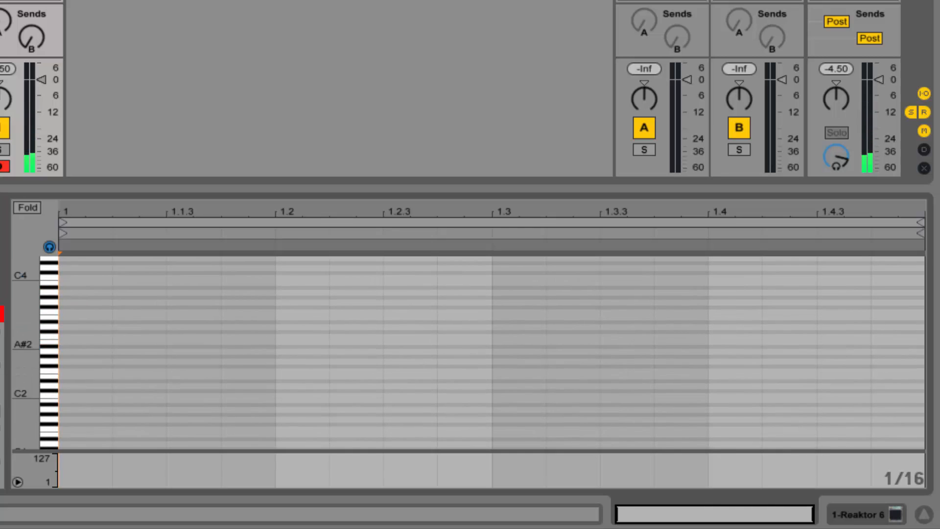
pyautogui.press('Right')
pyautogui.press('Right')
pyautogui.press('Right')
pyautogui.press('Right')
pyautogui.press('Right')
pyautogui.press('Right')
pyautogui.press('Right')
pyautogui.press('Right')
pyautogui.press('Right')
pyautogui.press('Right')
pyautogui.press('Right')
pyautogui.press('Right')
pyautogui.press('Right')
pyautogui.press('Right')
pyautogui.press('Right')
pyautogui.press('Right')
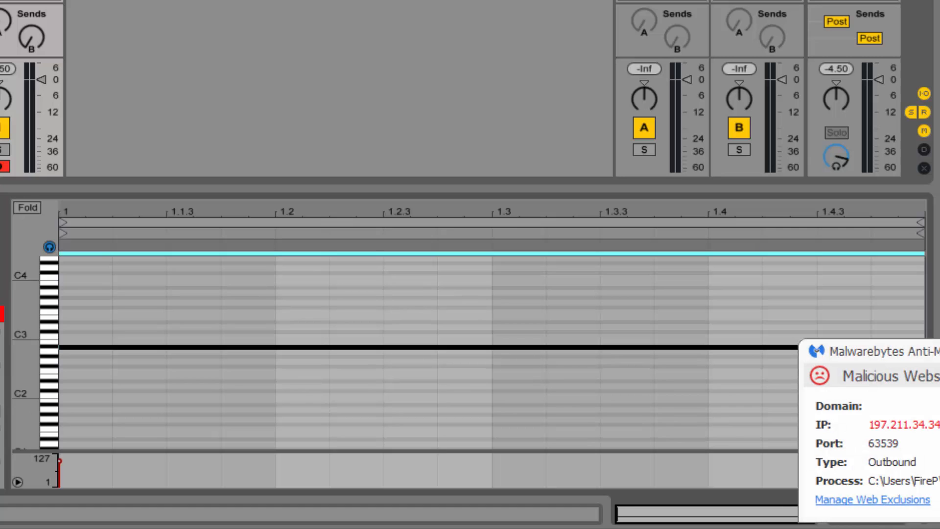
# - Draw four sixteenth notes above the A#2 note, between positions 1.2 and 1.3 of the clip
pyautogui.moveTo(49, 346); pyautogui.dragTo(55, 346)
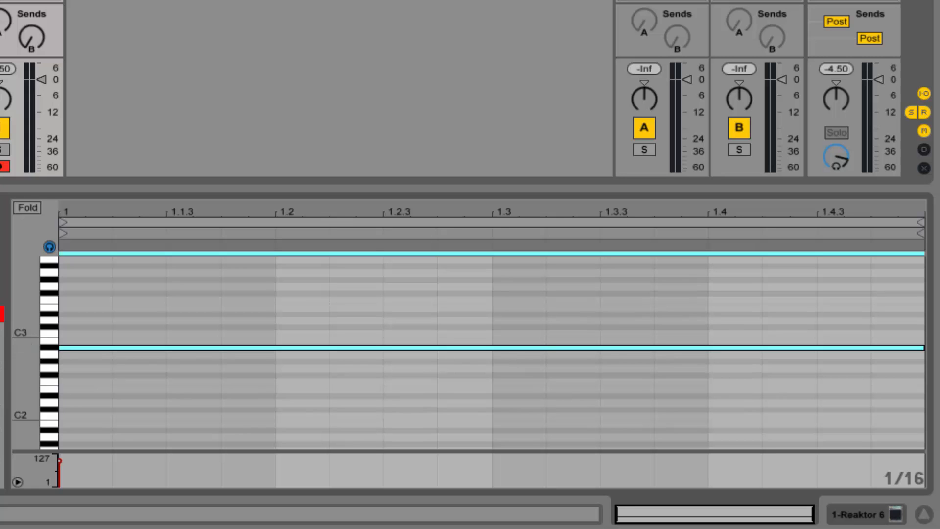
pyautogui.press('b')
pyautogui.click(303, 294)
pyautogui.click(409, 294)
pyautogui.click(464, 321)
pyautogui.click(519, 273)
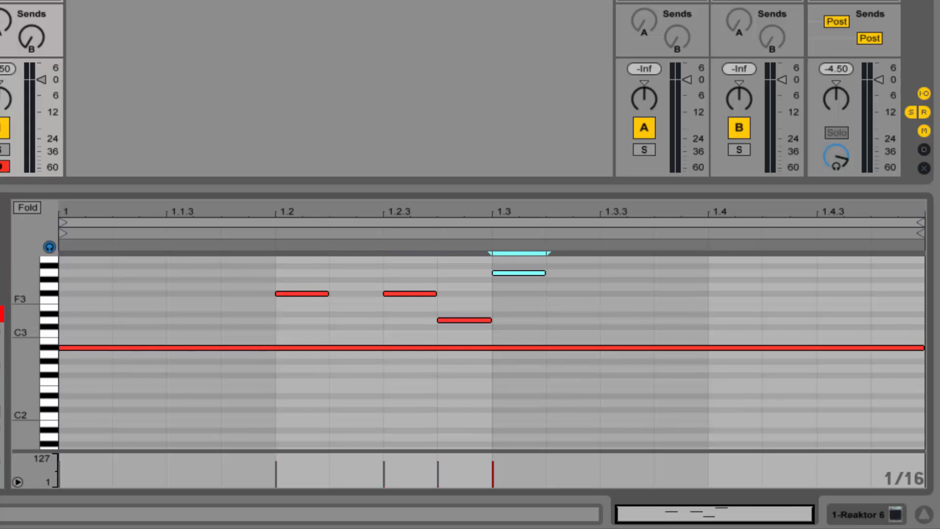
# - Undo the four drawn sixteenth notes, leaving only the sustained A#2 note
pyautogui.hotkey('ctrl', 'z')
pyautogui.hotkey('ctrl', 'z')
pyautogui.hotkey('ctrl', 'z')
pyautogui.hotkey('ctrl', 'z')
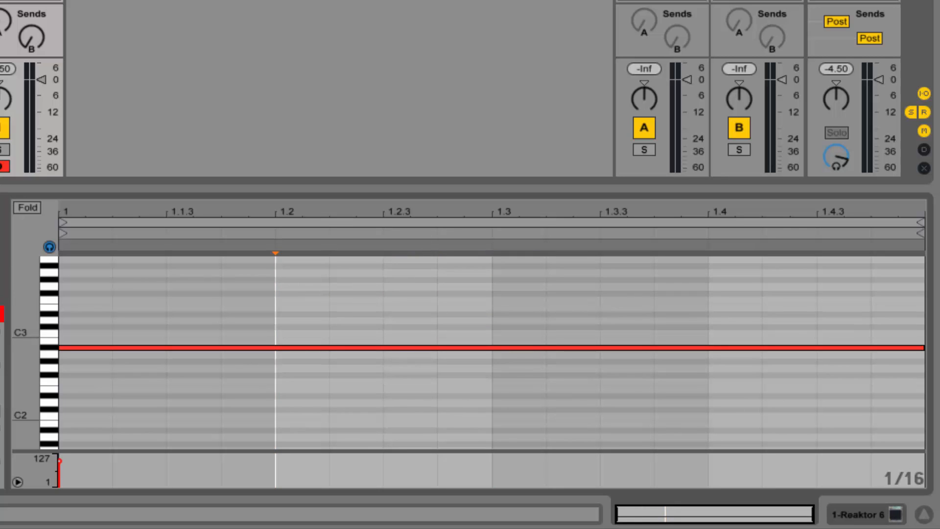
# - Extend the clip loop to four bars and stretch the A#2 note to fill its full length
pyautogui.hotkey('ctrl', 'a')
pyautogui.hotkey('ctrl', 'z')
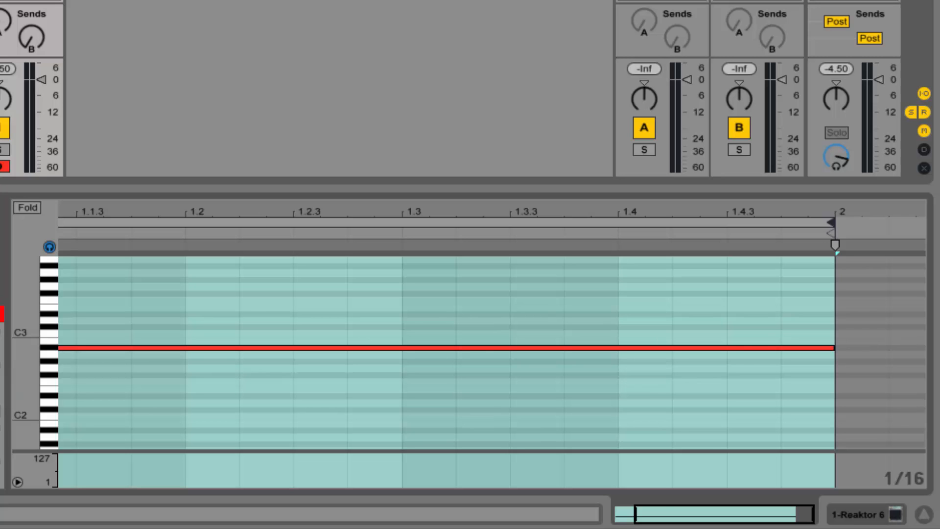
pyautogui.moveTo(677, 211); pyautogui.dragTo(767, 210)
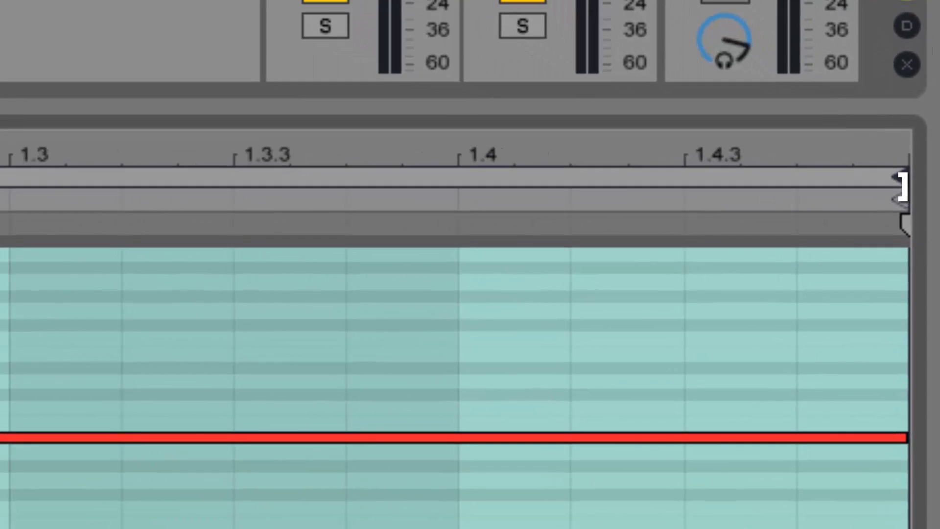
pyautogui.moveTo(903, 186); pyautogui.dragTo(902, 186)
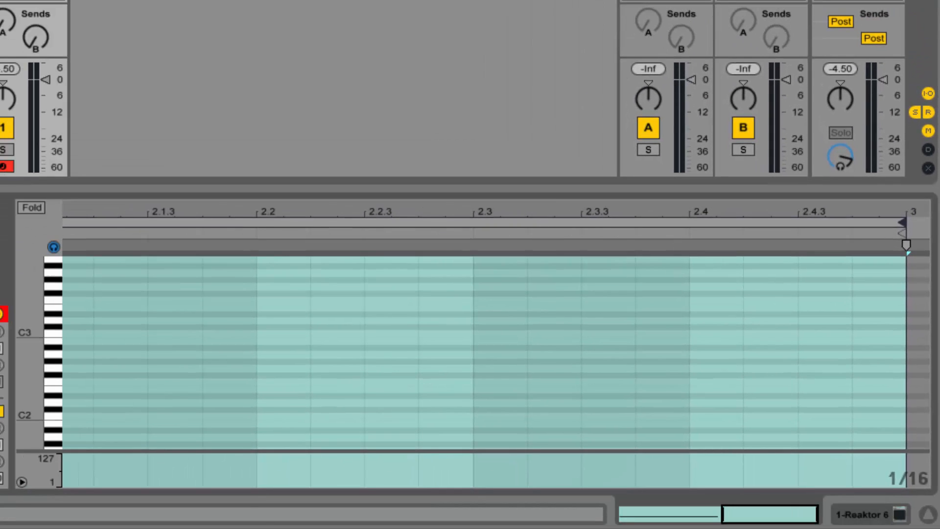
pyautogui.moveTo(370, 211); pyautogui.dragTo(368, 157)
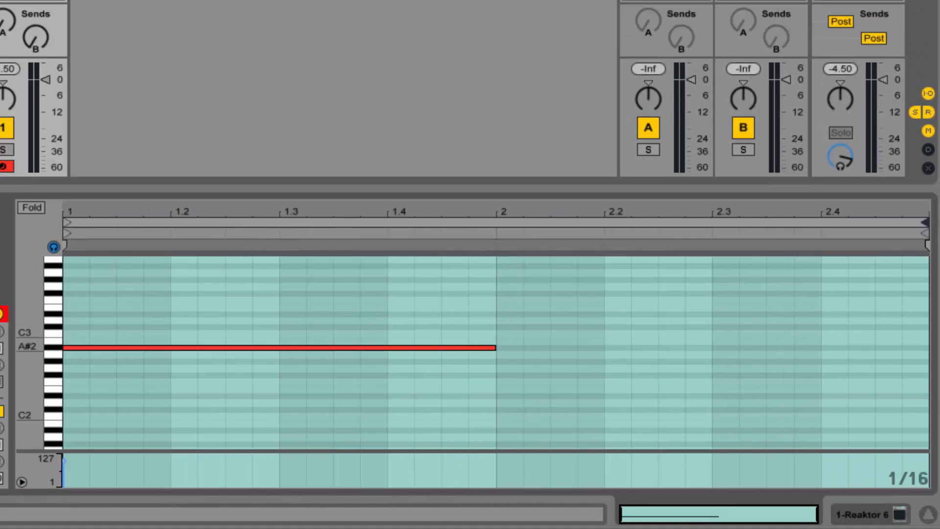
pyautogui.moveTo(495, 347); pyautogui.dragTo(929, 347)
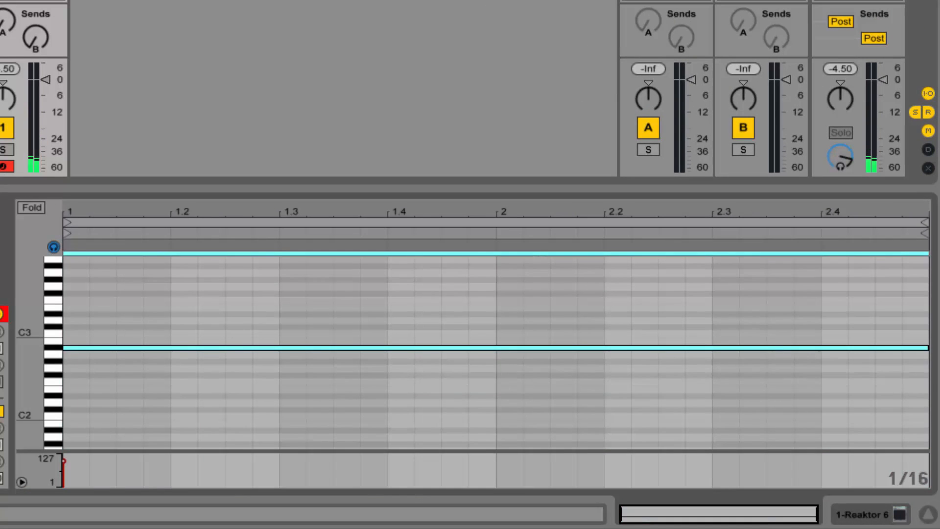
pyautogui.moveTo(925, 223); pyautogui.dragTo(776, 209)
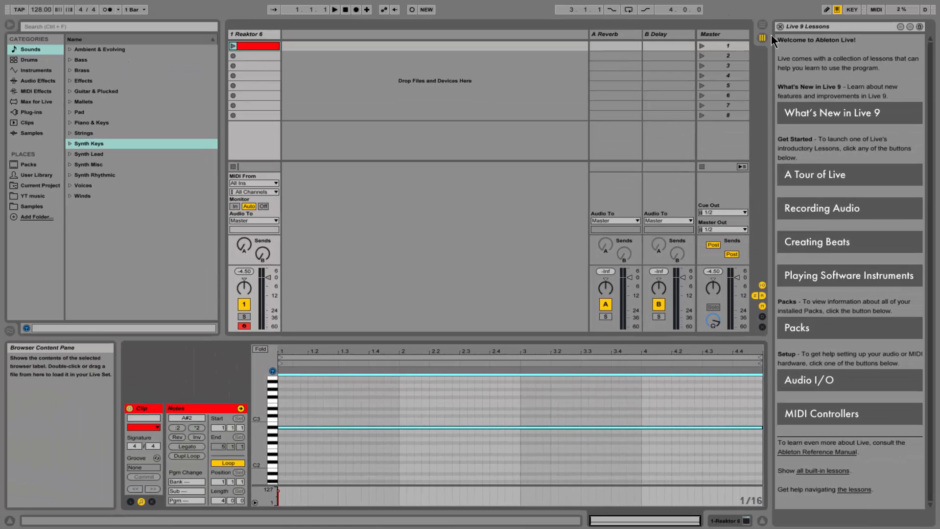
# - Add an empty Drum Rack instrument on a new MIDI track beside the Reaktor 6 track
pyautogui.click(36, 71)
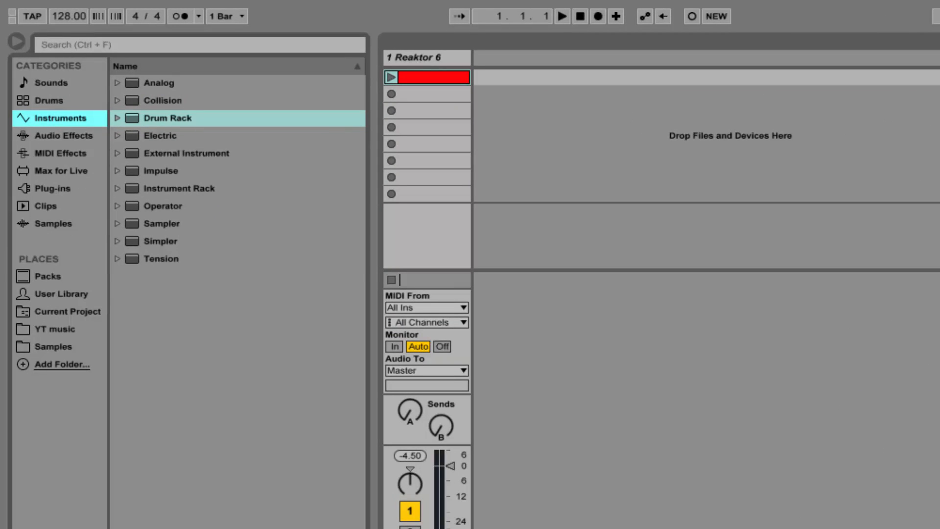
pyautogui.click(167, 118)
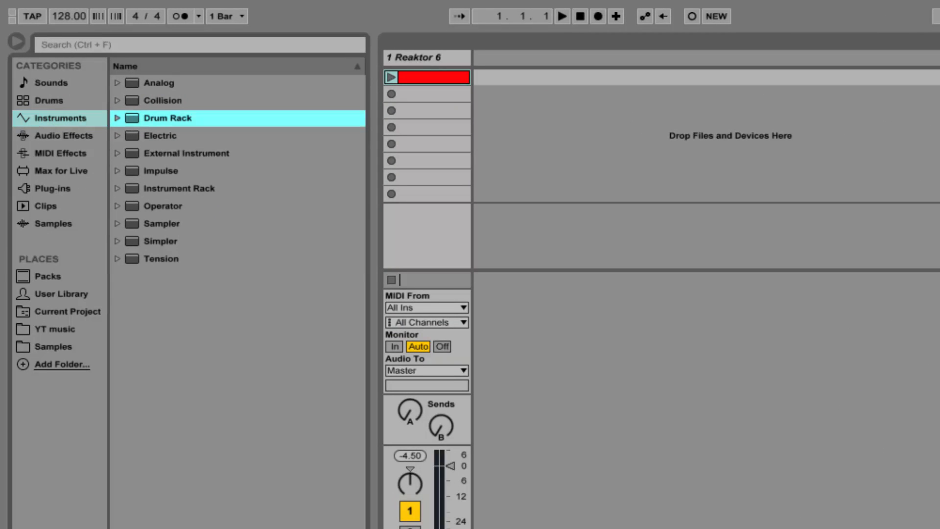
pyautogui.press('Return')
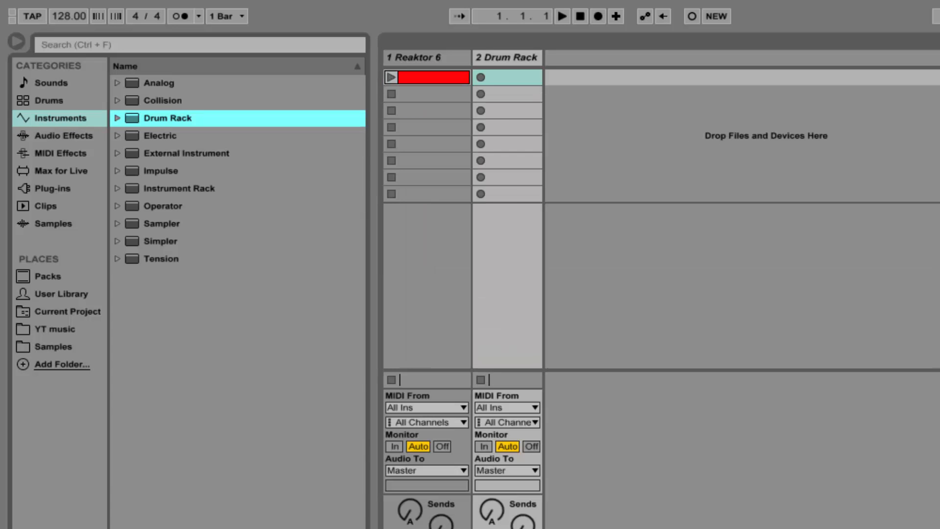
# - Narrow the Reaktor 6 track to match the Drum Rack track's width and select the Drum Rack track
pyautogui.click(415, 58)
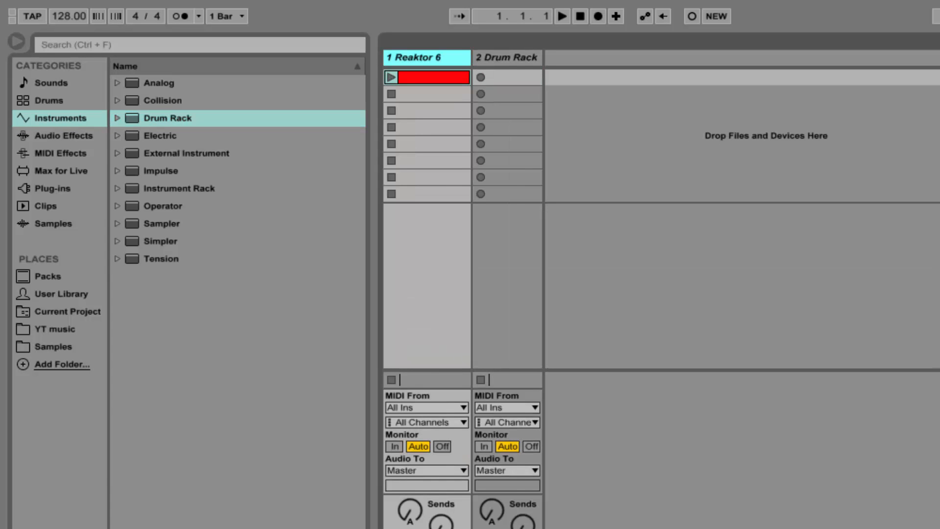
pyautogui.moveTo(472, 58); pyautogui.dragTo(454, 58)
pyautogui.click(489, 57)
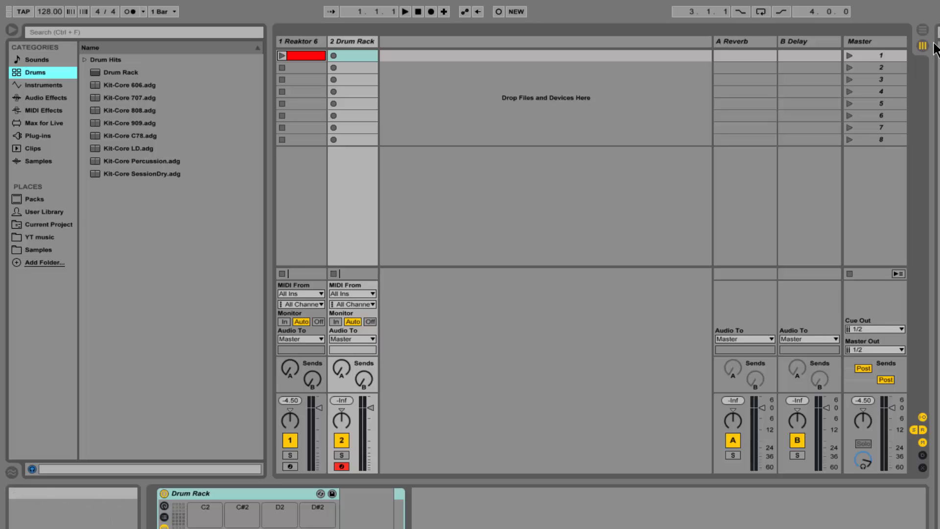
# - Load the Kick 808.adg drum hit onto the Drum Rack's C2 pad and audition it
pyautogui.click(84, 60)
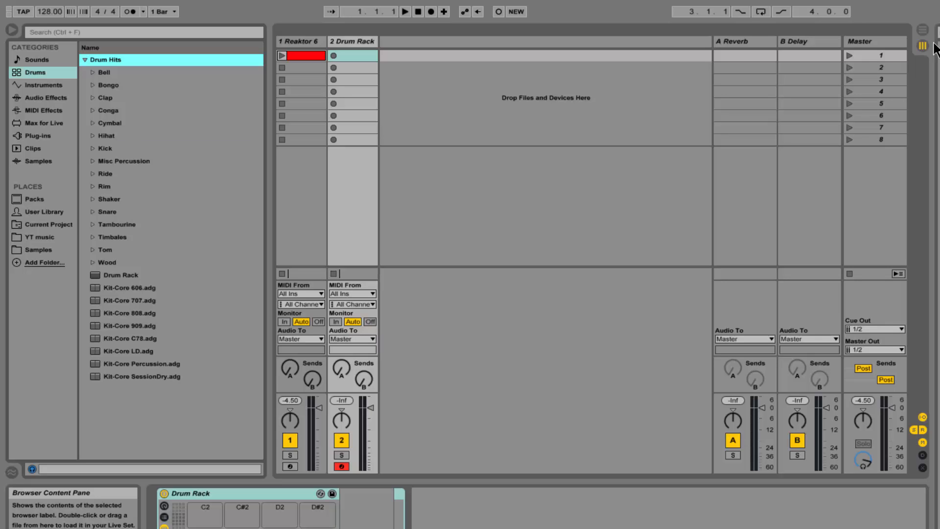
pyautogui.click(92, 148)
pyautogui.scroll(-3, 171, 257)
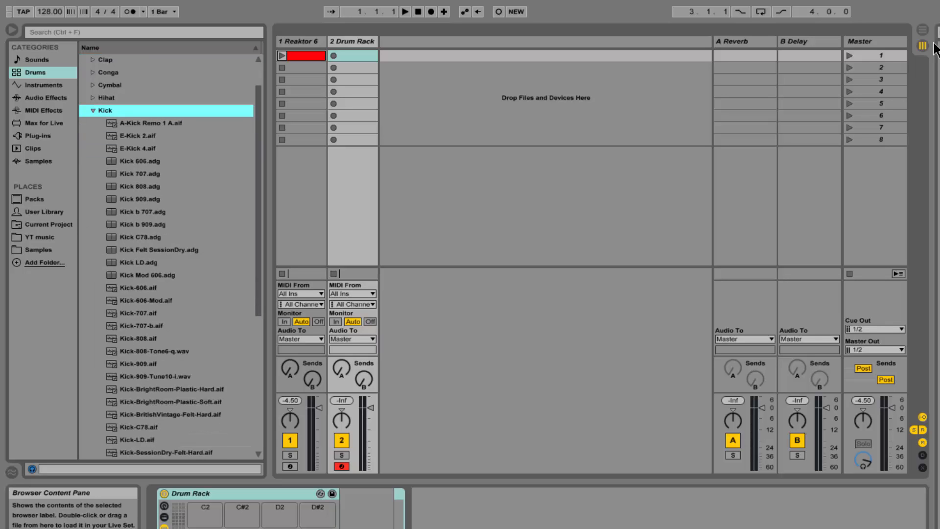
pyautogui.click(141, 187)
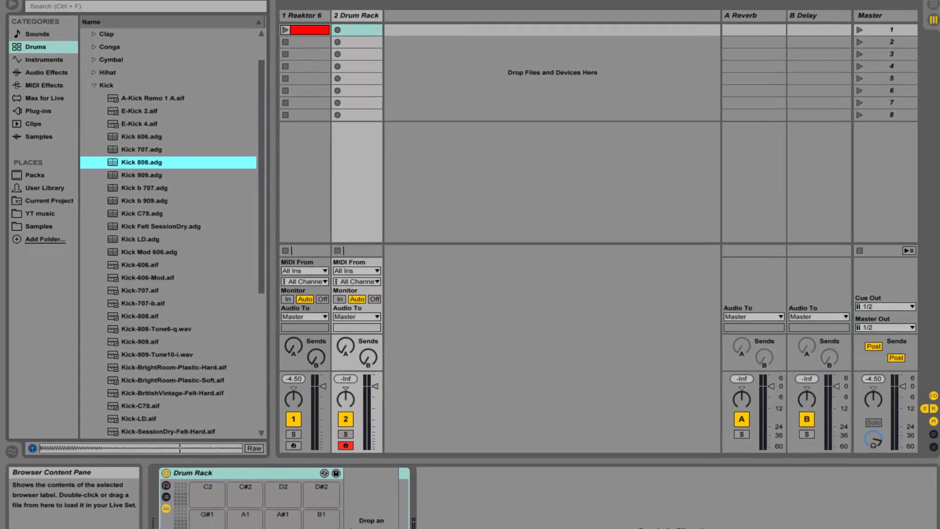
pyautogui.moveTo(147, 84); pyautogui.dragTo(215, 431)
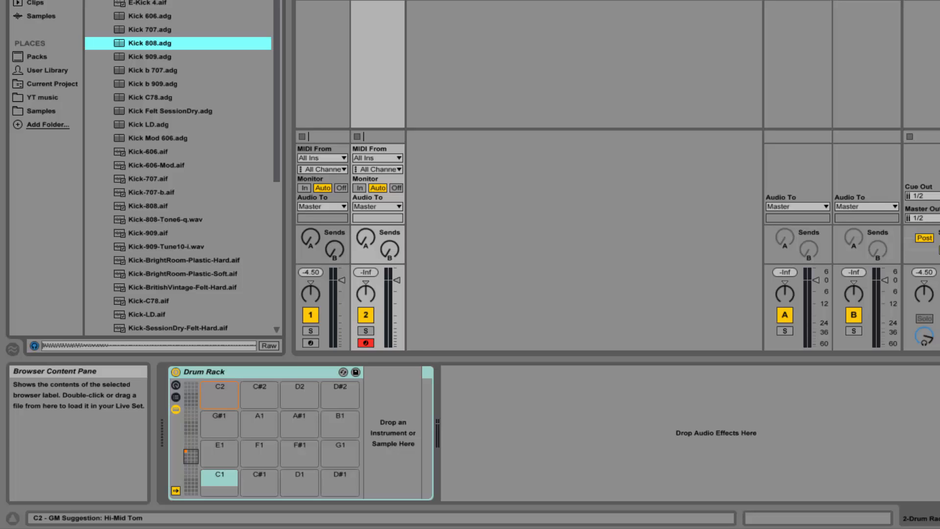
pyautogui.moveTo(220, 394); pyautogui.dragTo(219, 394)
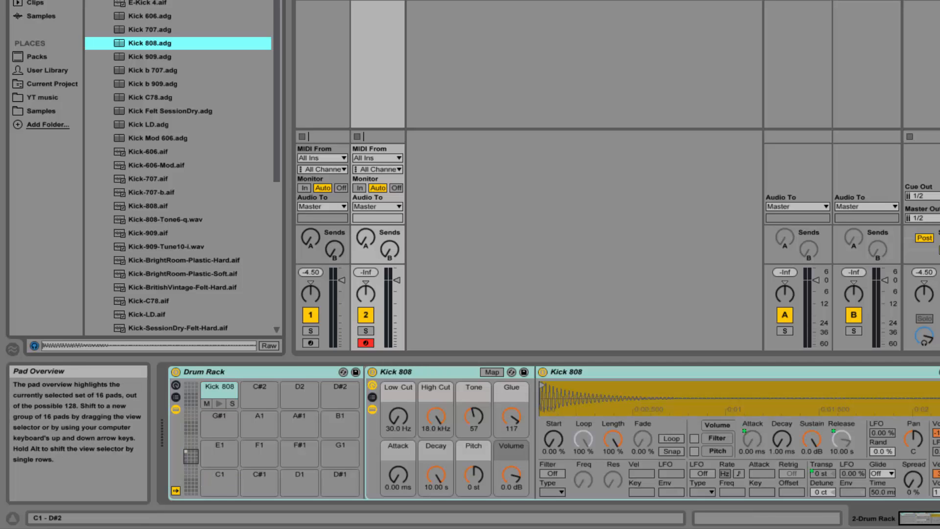
pyautogui.moveTo(191, 456)
pyautogui.mouseDown()
pyautogui.moveTo(191, 389)
pyautogui.moveTo(191, 484)
pyautogui.moveTo(191, 400)
pyautogui.moveTo(191, 456)
pyautogui.mouseUp()
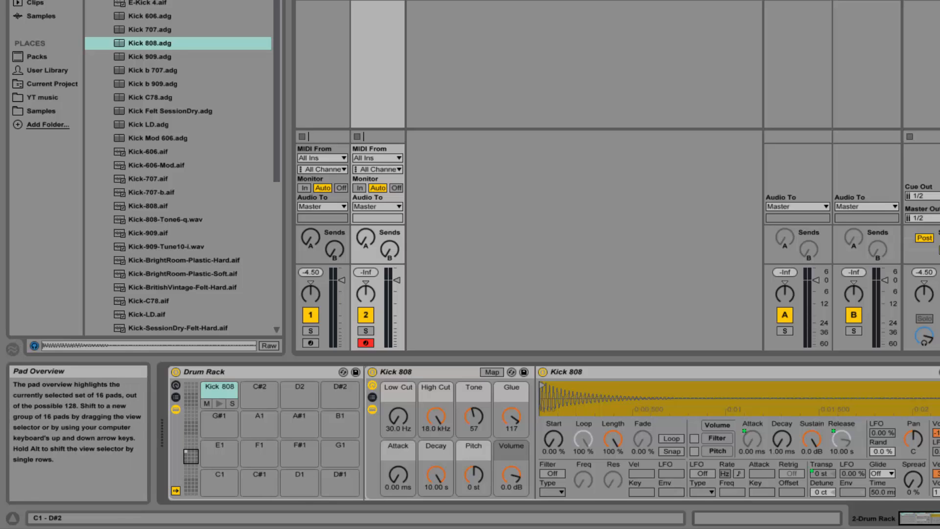
pyautogui.click(219, 404)
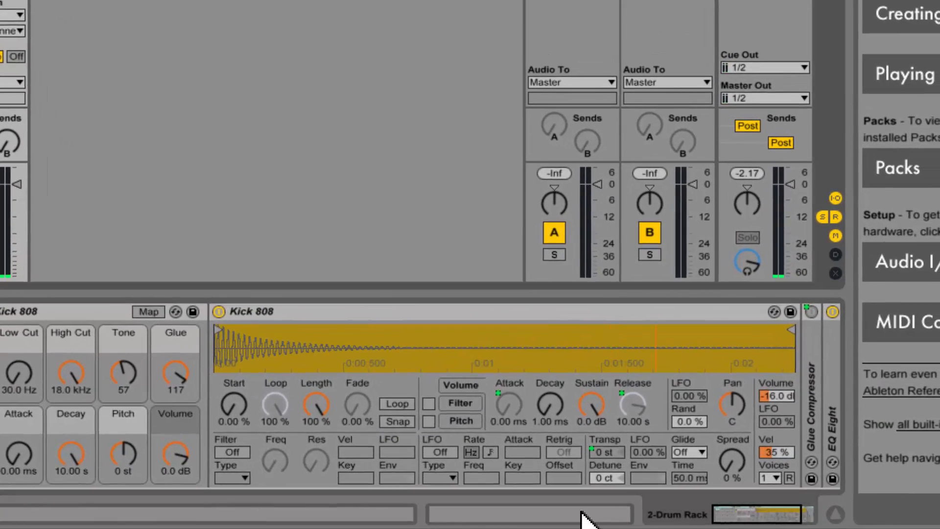
# - Create a one-bar clip on the Drum Rack track with sixteenth-length Kick 808 notes at 1.1, 1.2, 1.3 and 1.4
pyautogui.click(675, 516)
pyautogui.doubleClick(17, 267)
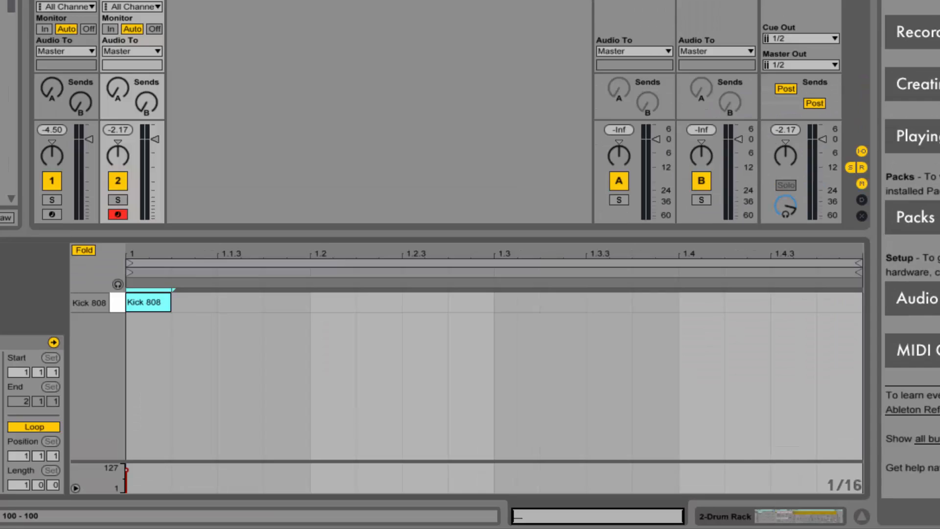
pyautogui.doubleClick(233, 267)
pyautogui.doubleClick(443, 266)
pyautogui.doubleClick(690, 302)
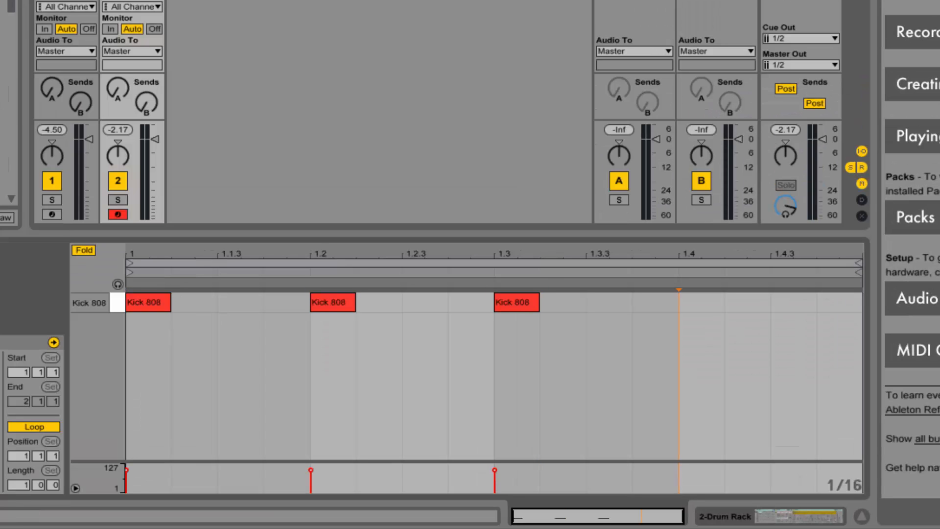
# - Solo the Drum Rack track and play back the kick pattern briefly
pyautogui.click(117, 199)
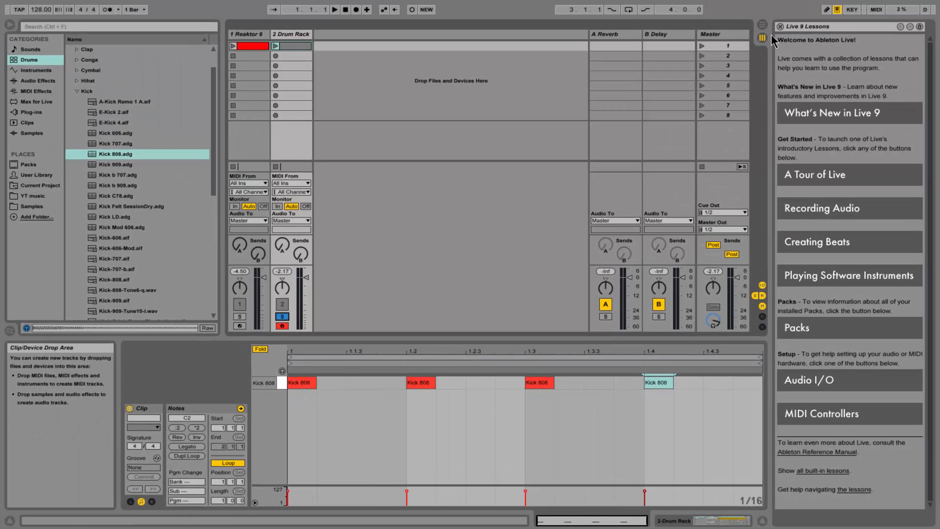
pyautogui.press('space')
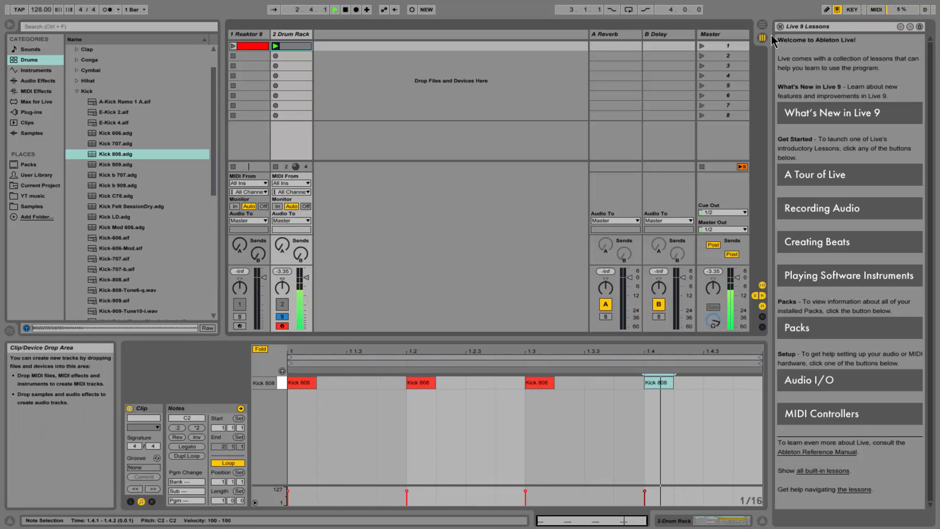
pyautogui.press('space')
# - Load the A-HiHat 2 Closed B.aif sample onto the Drum Rack's C#2 pad
pyautogui.hotkey('shift', 'Tab')
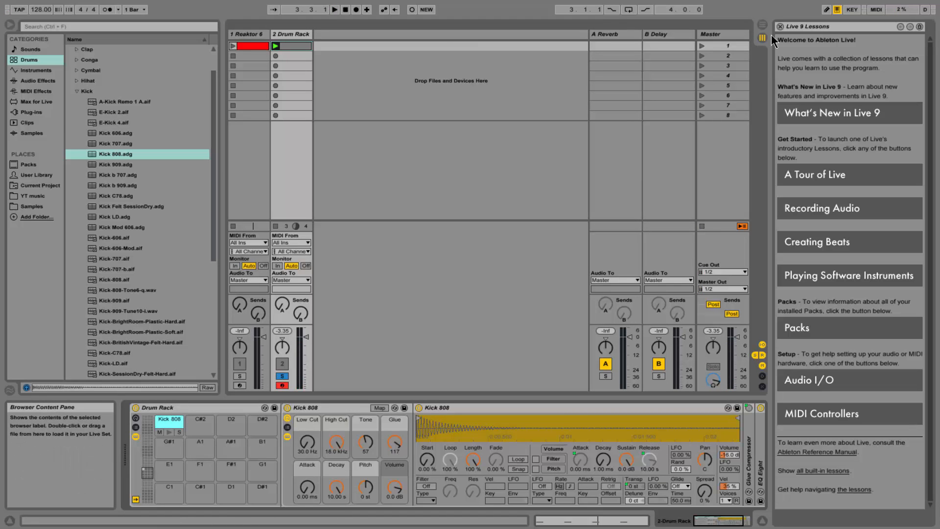
pyautogui.press('Left')
pyautogui.press('Up')
pyautogui.press('Right')
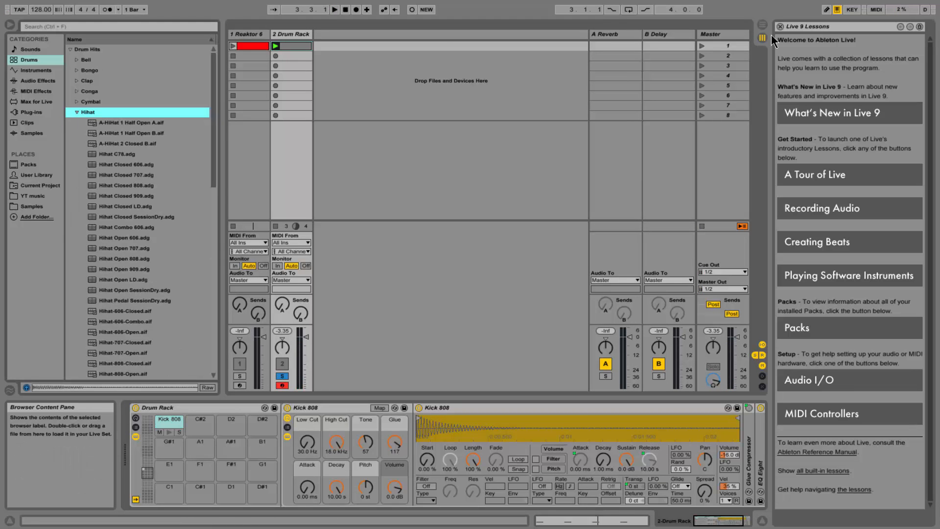
pyautogui.press('Down')
pyautogui.press('Down')
pyautogui.press('Down')
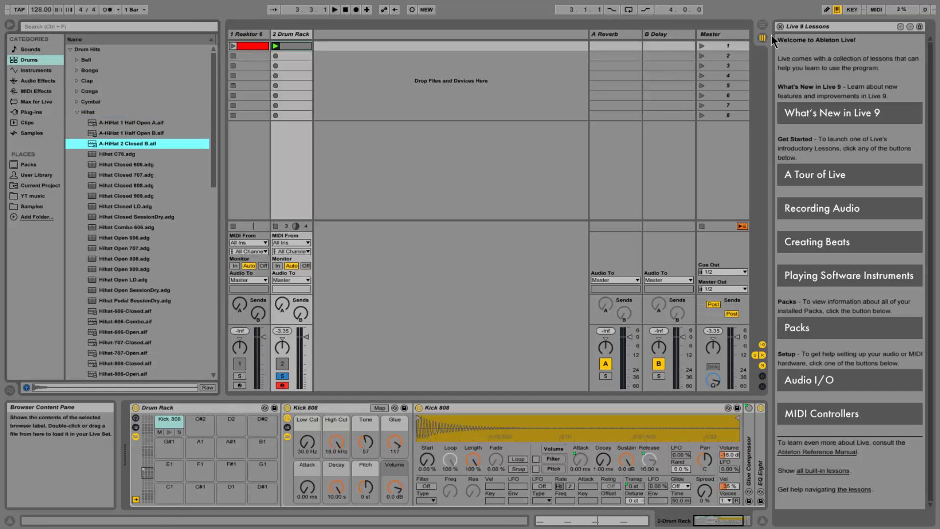
pyautogui.moveTo(127, 144)
pyautogui.mouseDown()
pyautogui.moveTo(171, 409)
pyautogui.moveTo(200, 426)
pyautogui.mouseUp()
# - Add closed hi-hat notes on the clip's off-beats at 1.1.3, 1.2.3, 1.3.3 and 1.4.3
pyautogui.click(599, 521)
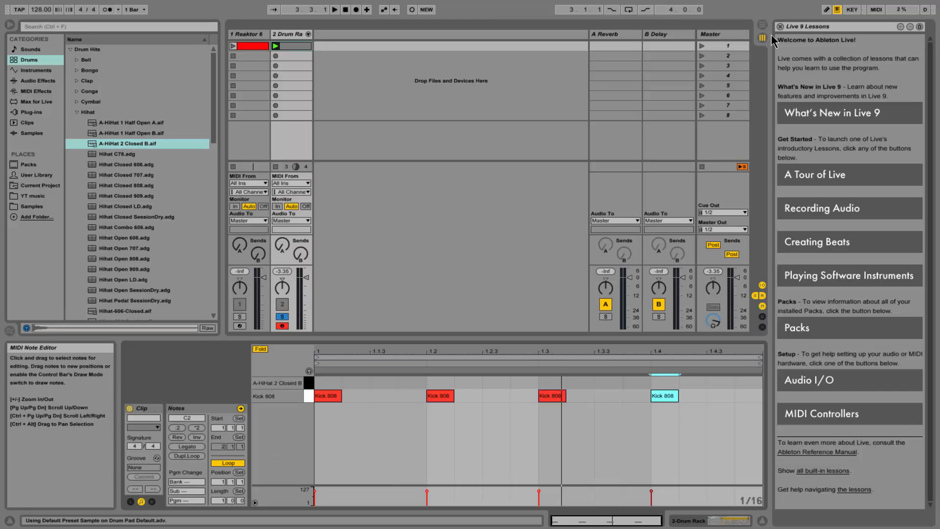
pyautogui.click(395, 383)
pyautogui.doubleClick(384, 383)
pyautogui.doubleClick(496, 382)
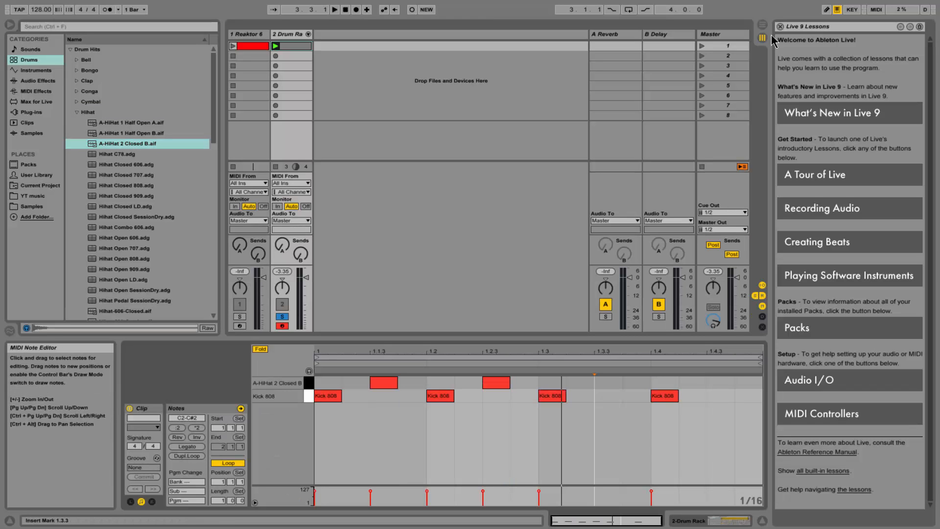
pyautogui.doubleClick(609, 383)
pyautogui.doubleClick(721, 382)
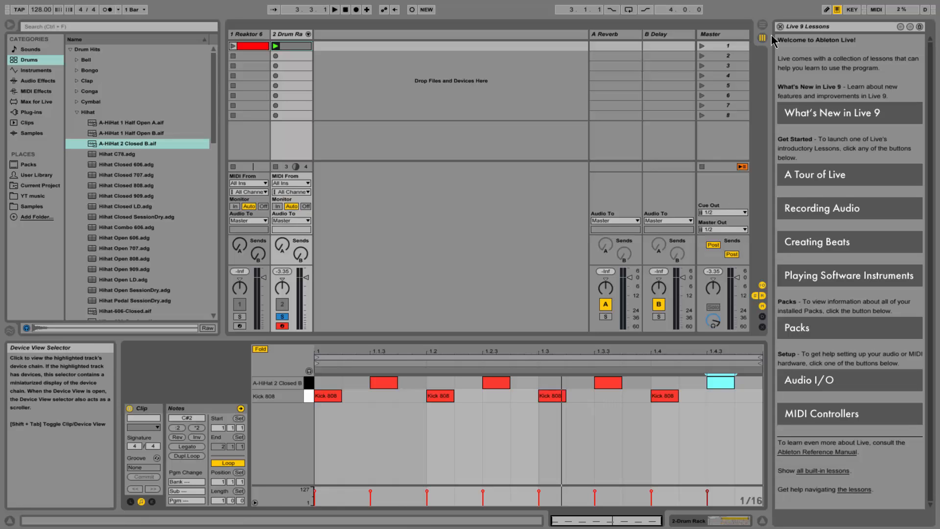
# - Play back the kick and hi-hat clip while viewing its notes
pyautogui.hotkey('shift', 'Tab')
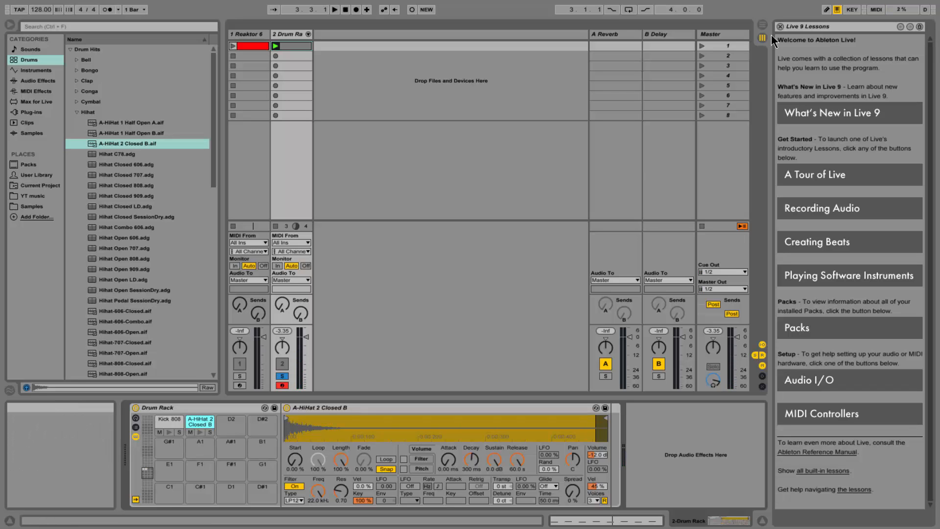
pyautogui.click(606, 520)
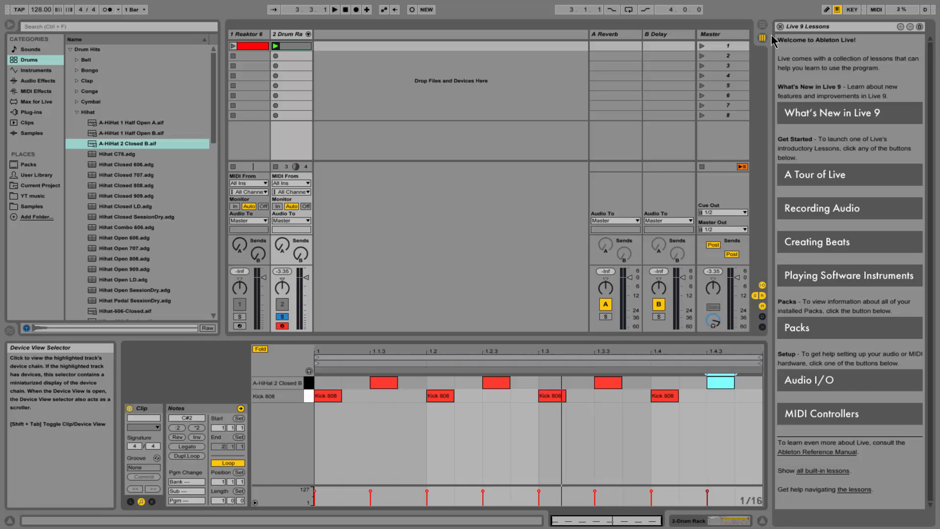
pyautogui.click(710, 521)
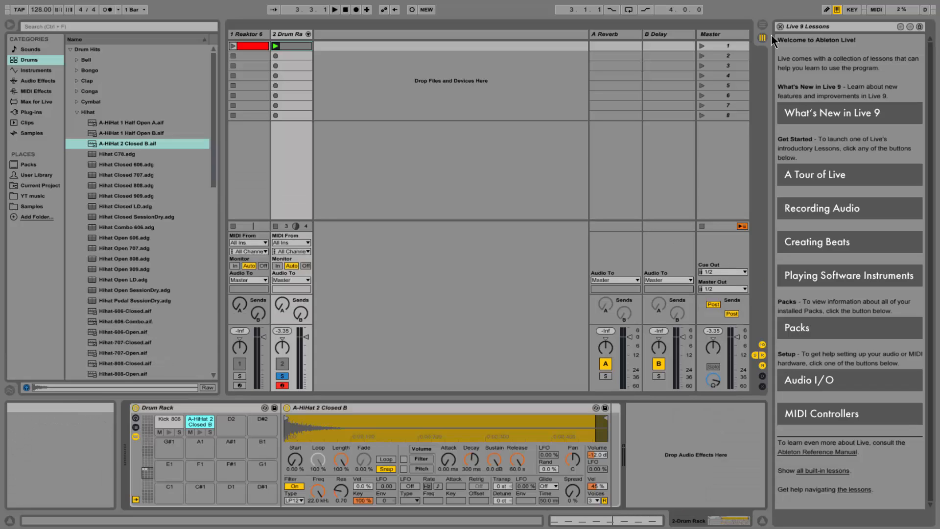
pyautogui.click(276, 46)
pyautogui.click(606, 521)
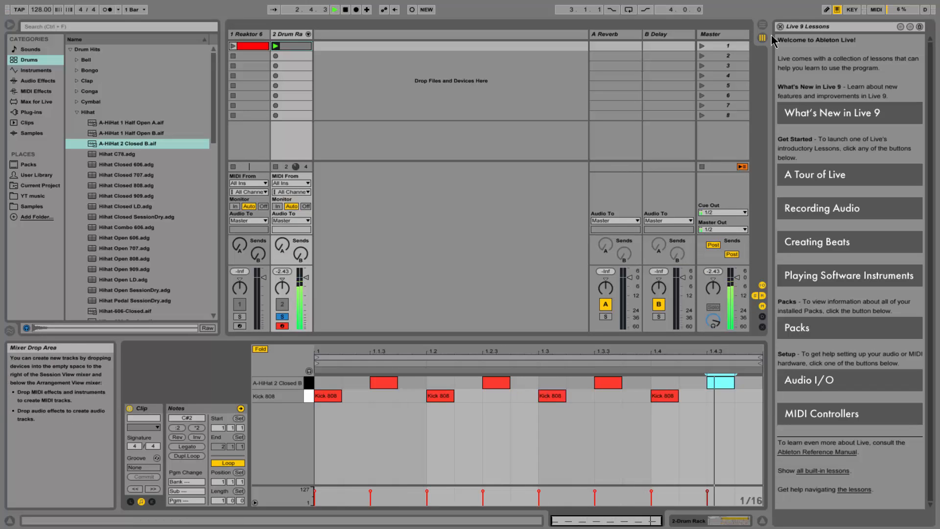
# - Load the A-Snare Cust N&C 1 A.aif sample onto the Drum Rack's D2 pad
pyautogui.click(710, 521)
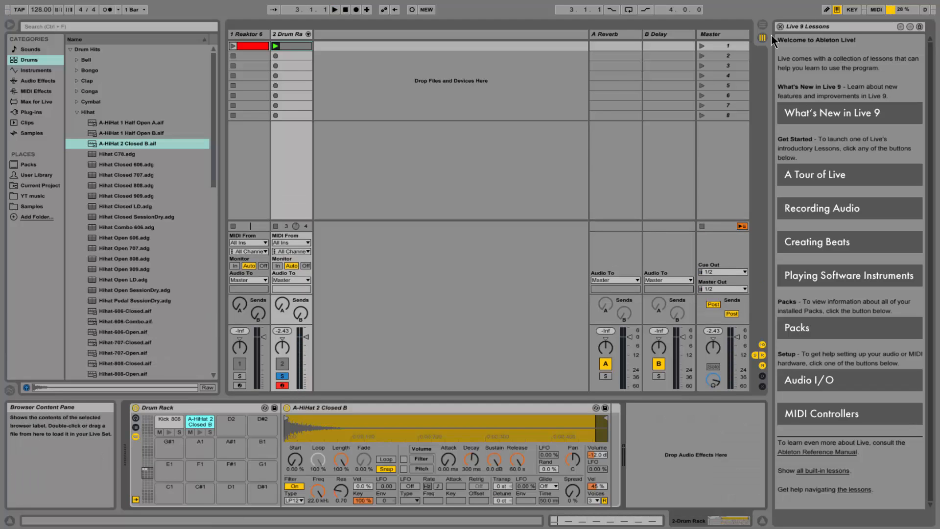
pyautogui.click(77, 113)
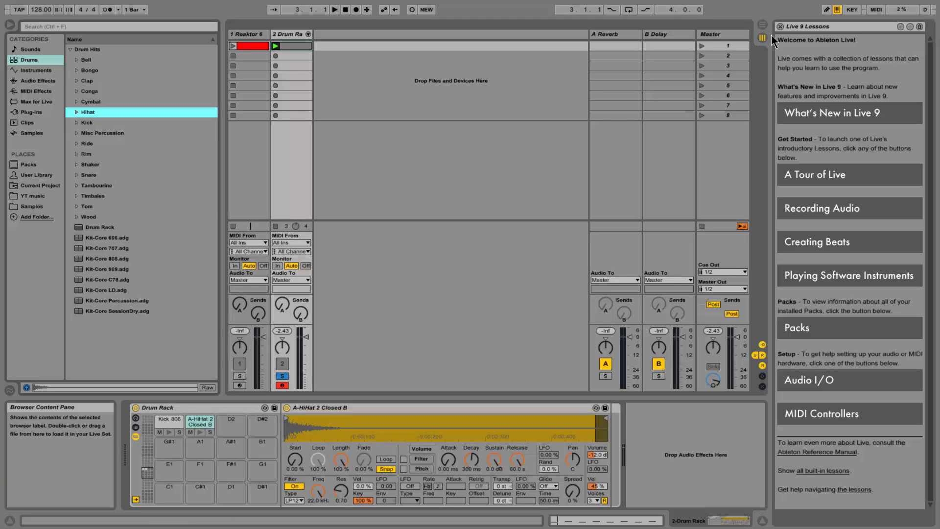
pyautogui.click(77, 175)
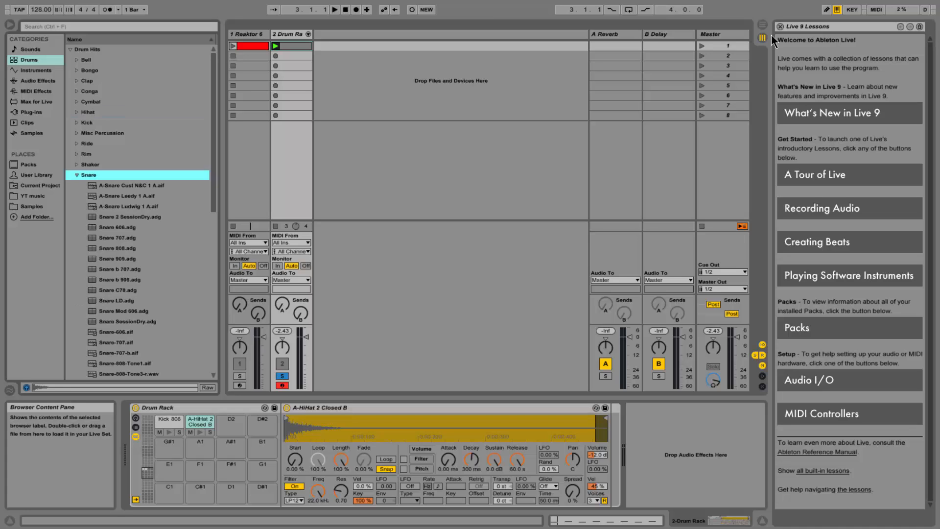
pyautogui.hotkey('shift', 'Tab')
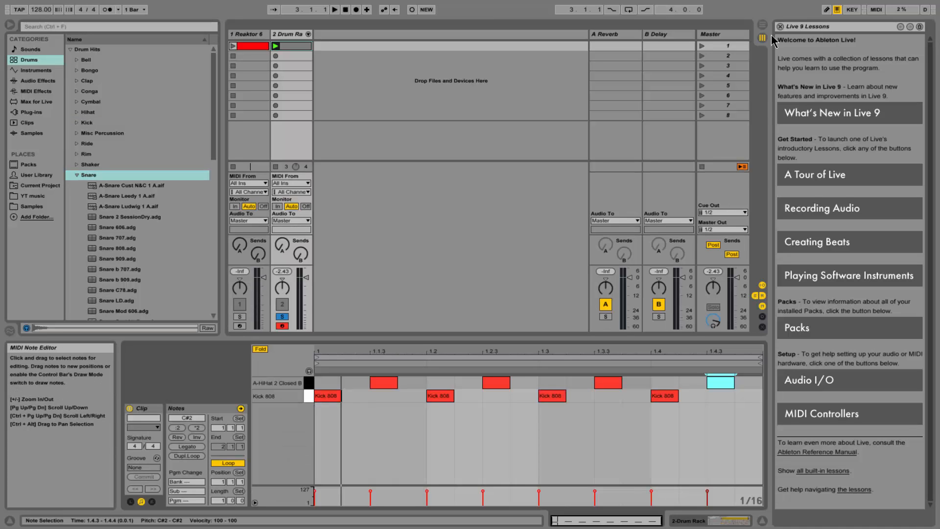
pyautogui.hotkey('shift', 'Tab')
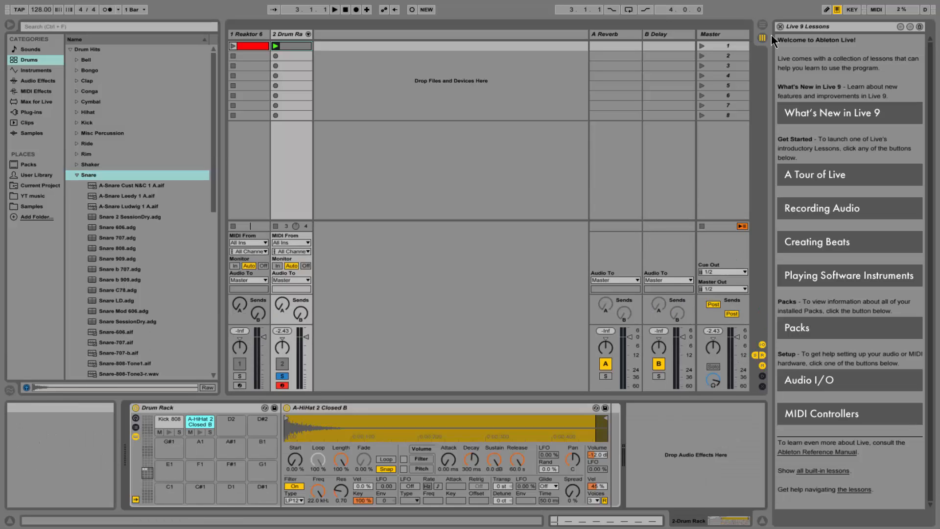
pyautogui.press('Down')
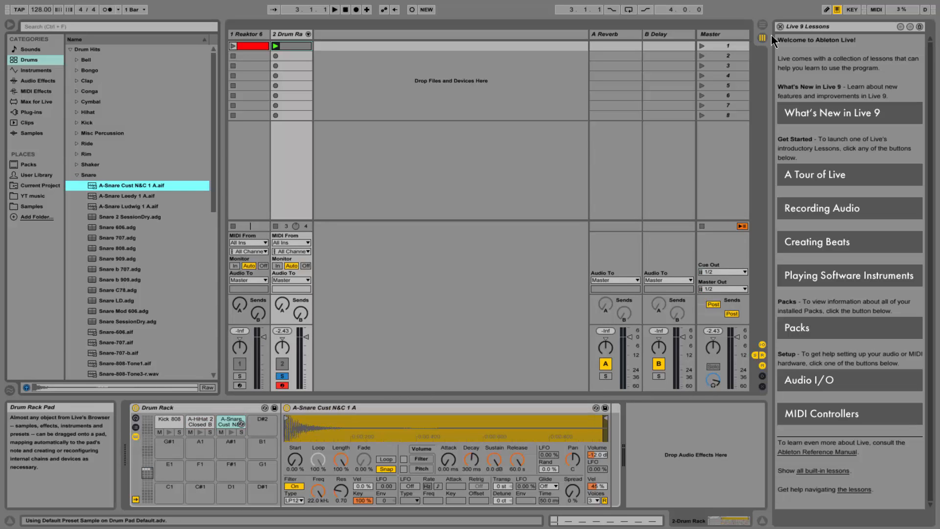
# - Add snare notes at 1.2 and 1.4 in the drum clip and play back the pattern
pyautogui.hotkey('shift', 'Tab')
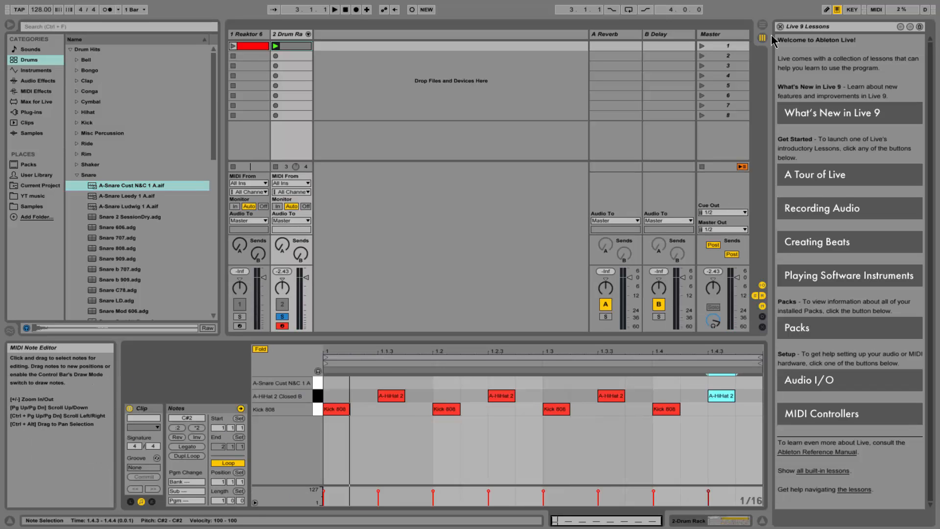
pyautogui.doubleClick(446, 383)
pyautogui.doubleClick(671, 383)
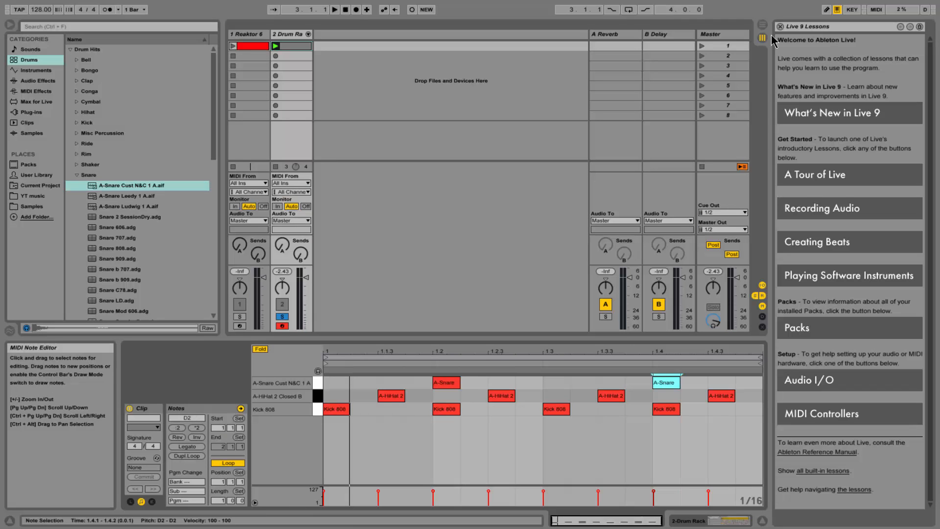
pyautogui.press('space')
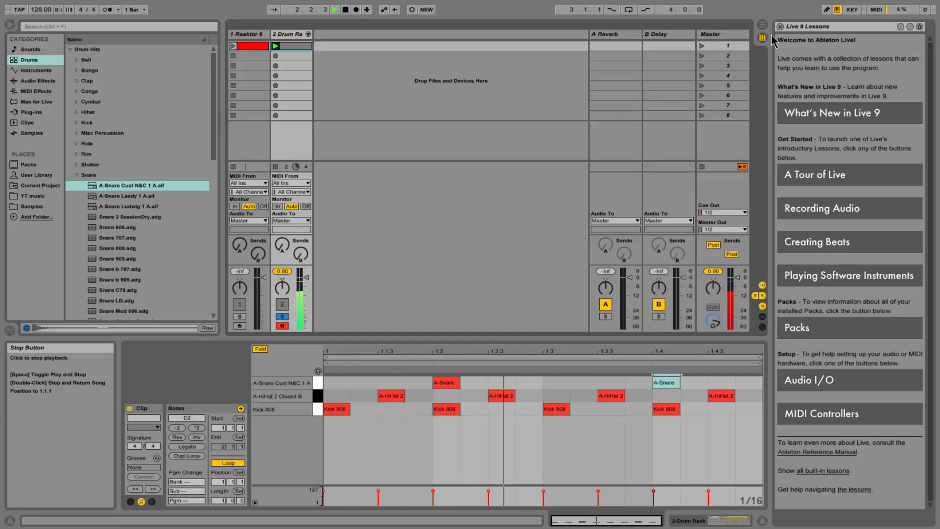
pyautogui.click(346, 9)
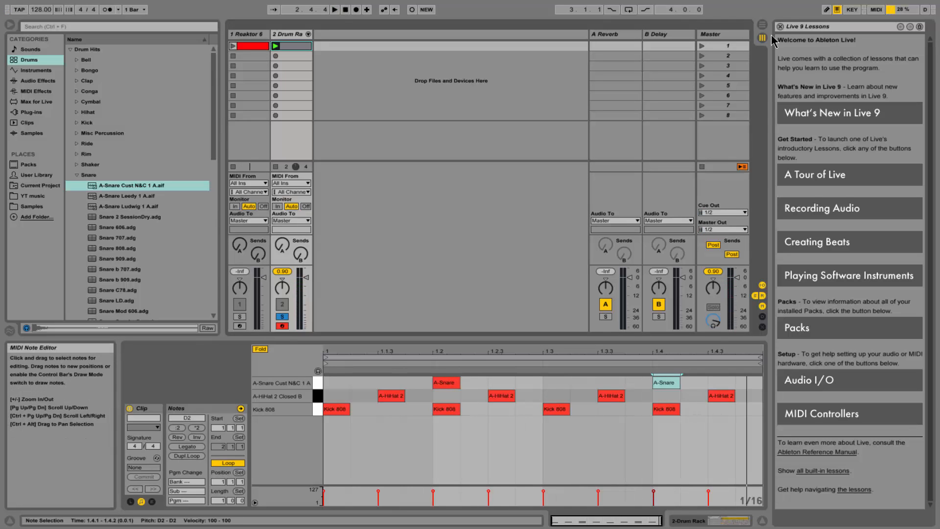
# - Try extra closed hi-hat notes at 1.1.4 and 1.3.4 in playback, and undo both additions
pyautogui.doubleClick(419, 396)
pyautogui.doubleClick(638, 396)
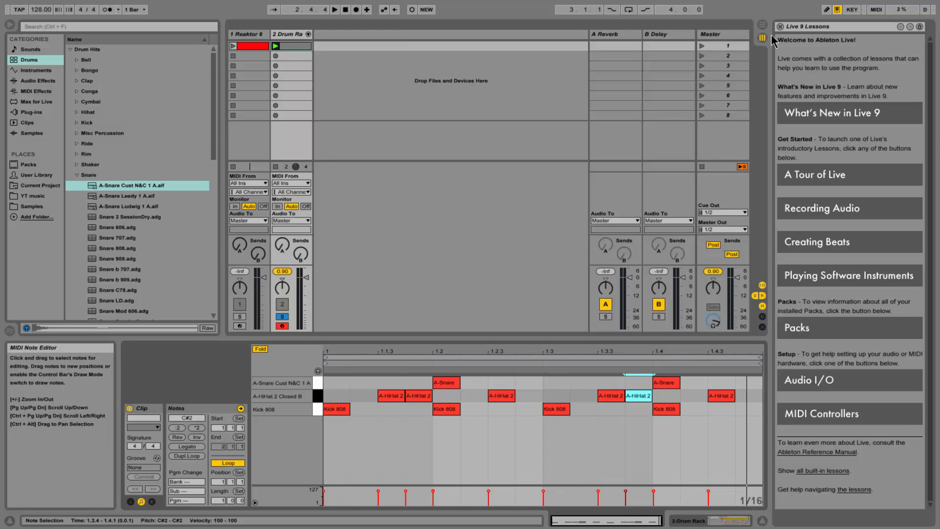
pyautogui.click(334, 10)
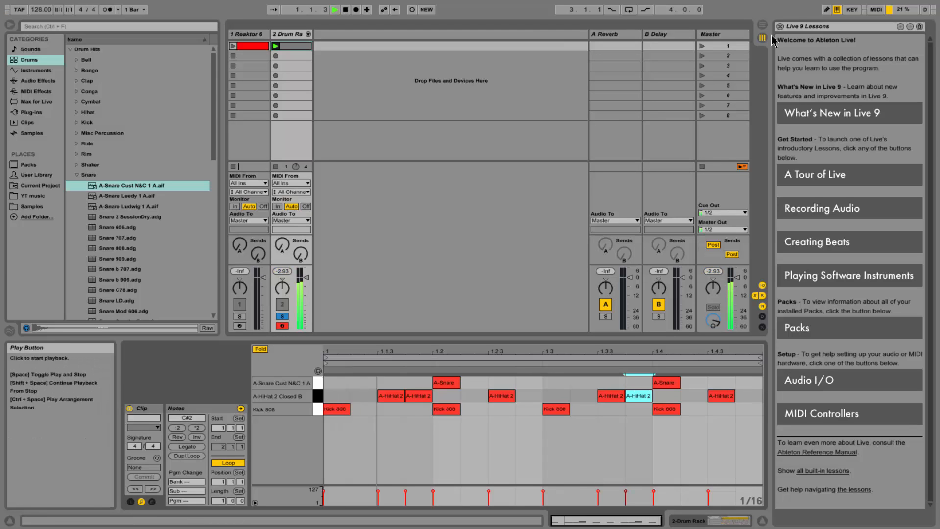
pyautogui.press('space')
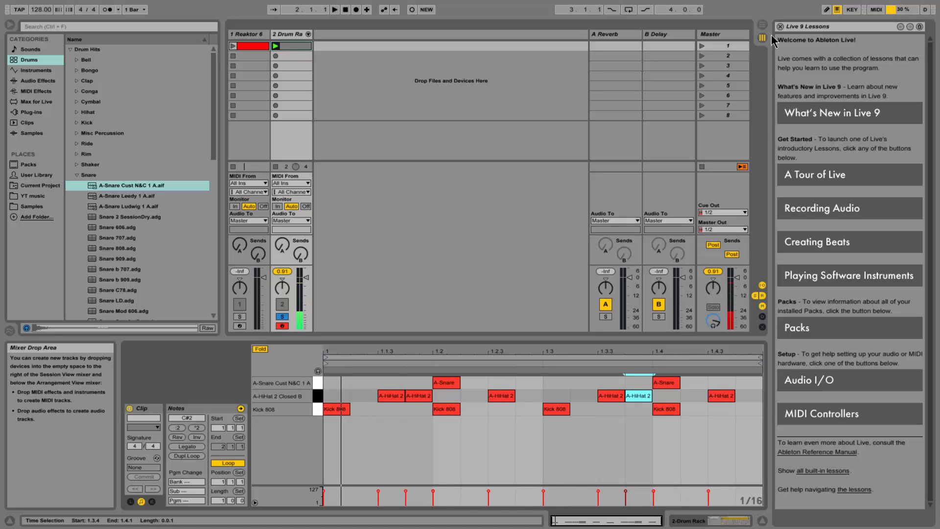
pyautogui.hotkey('ctrl', 'z')
pyautogui.hotkey('ctrl', 'z')
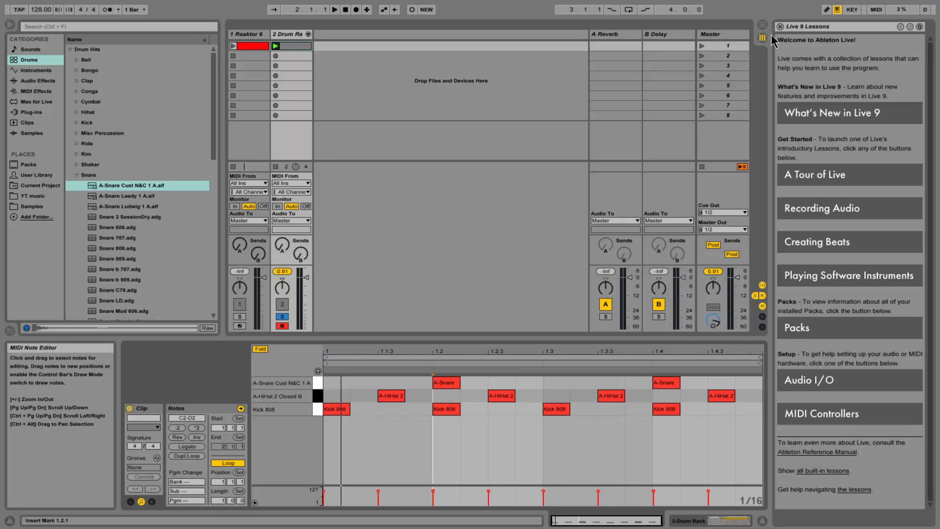
# - Undo the snare note at 1.4 in the drum clip and restore it
pyautogui.hotkey('ctrl', 'z')
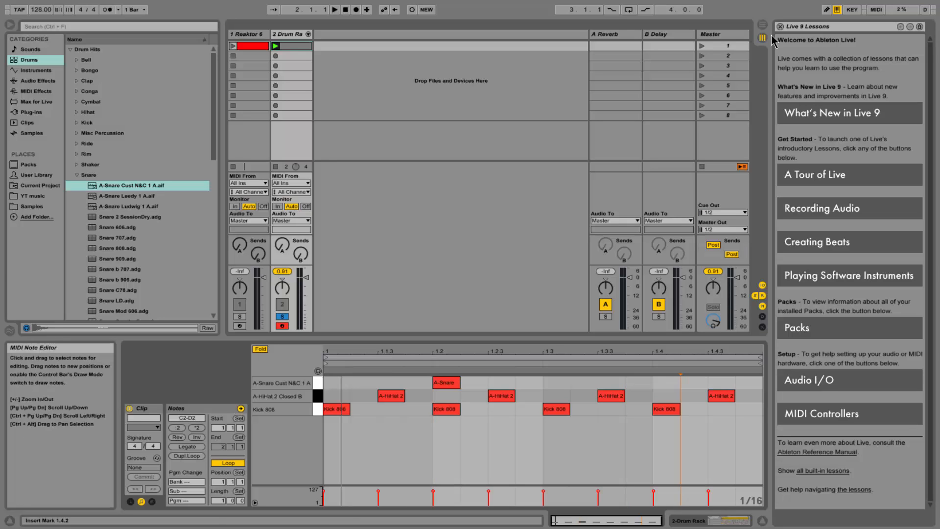
pyautogui.hotkey('ctrl', 'y')
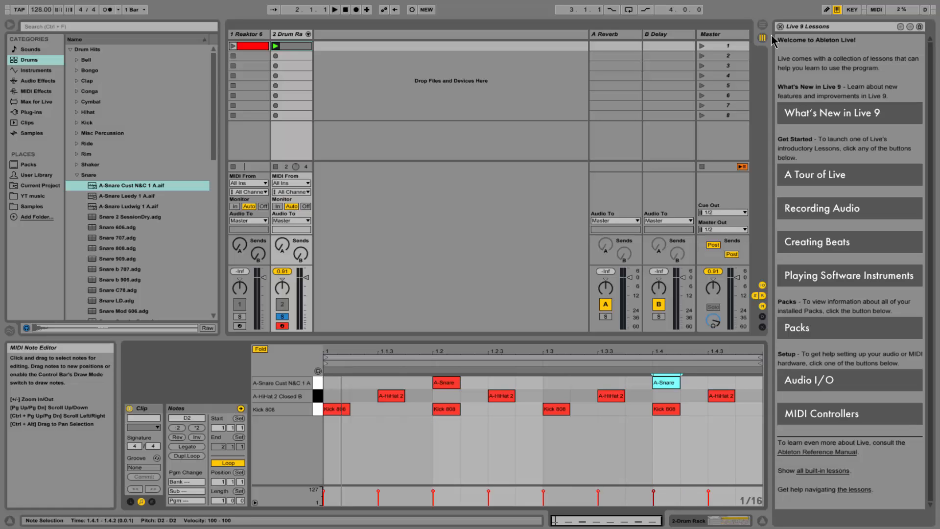
# - Turn off solo on the Drum Rack track and play the Reaktor 6 clip together with the drum beat
pyautogui.hotkey('shift', 'Tab')
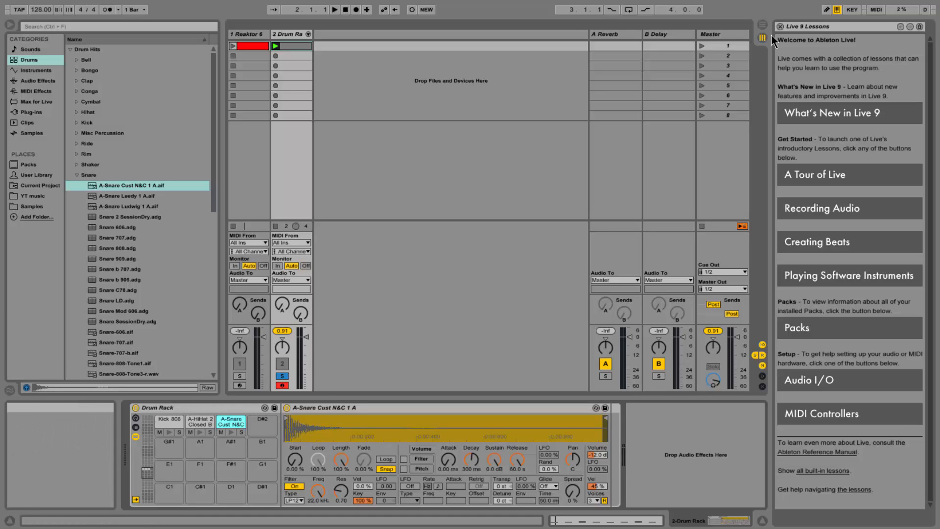
pyautogui.click(282, 376)
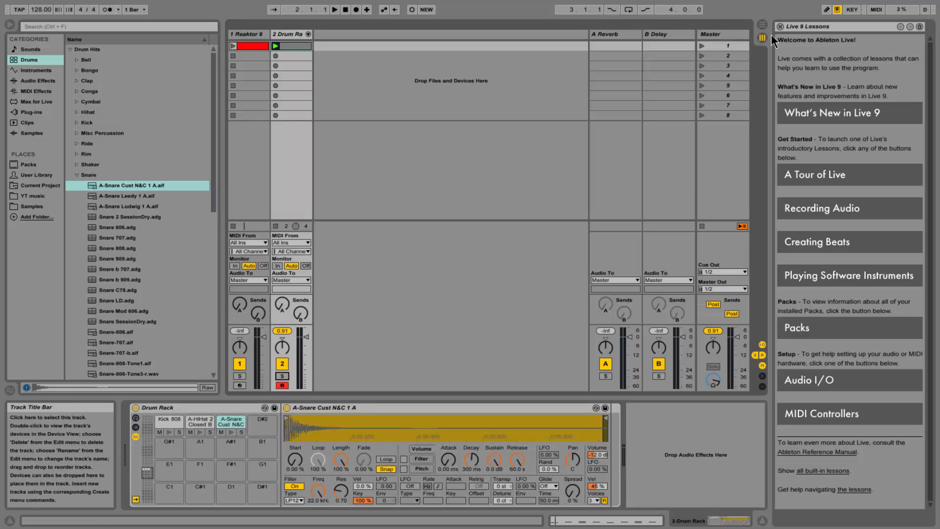
pyautogui.click(233, 46)
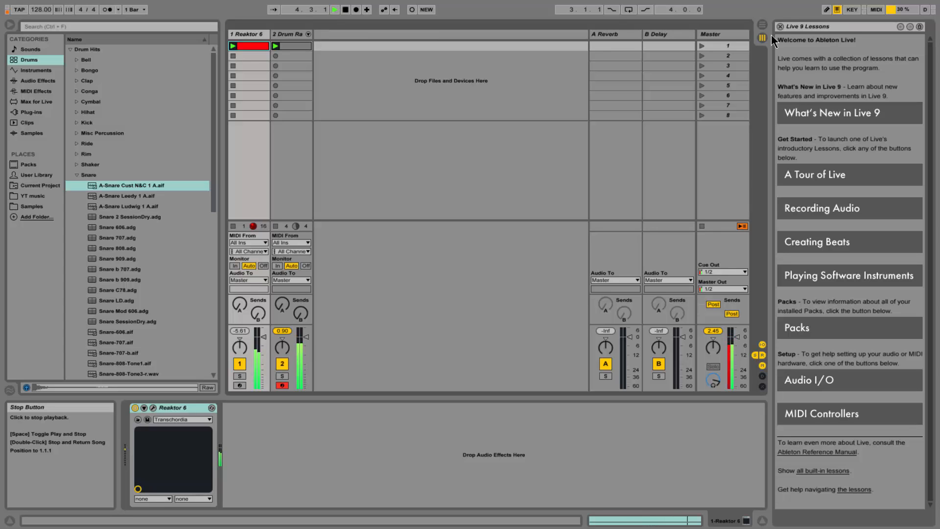
pyautogui.click(345, 10)
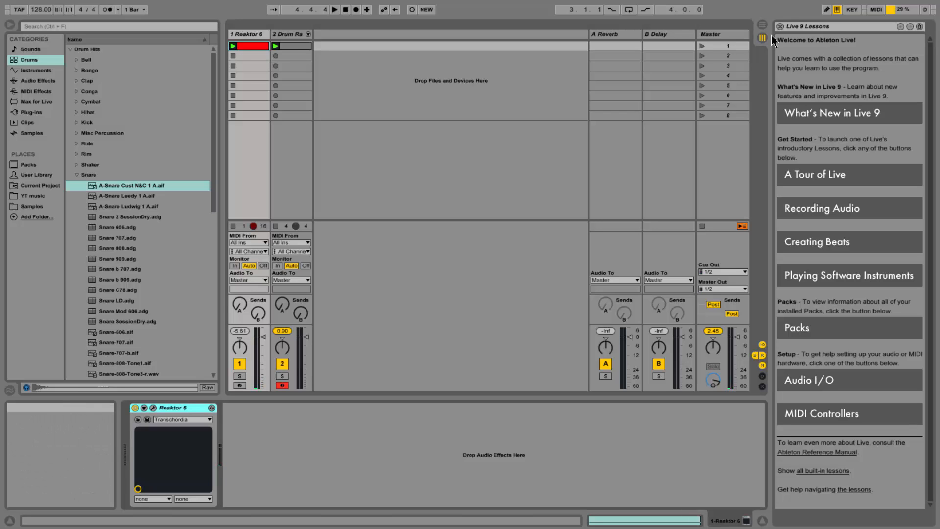
# - Load the Complexx snapshot from Melodic Sequence in Reaktor's Rounds, play it with the beat, and close the plug-in window
pyautogui.click(154, 408)
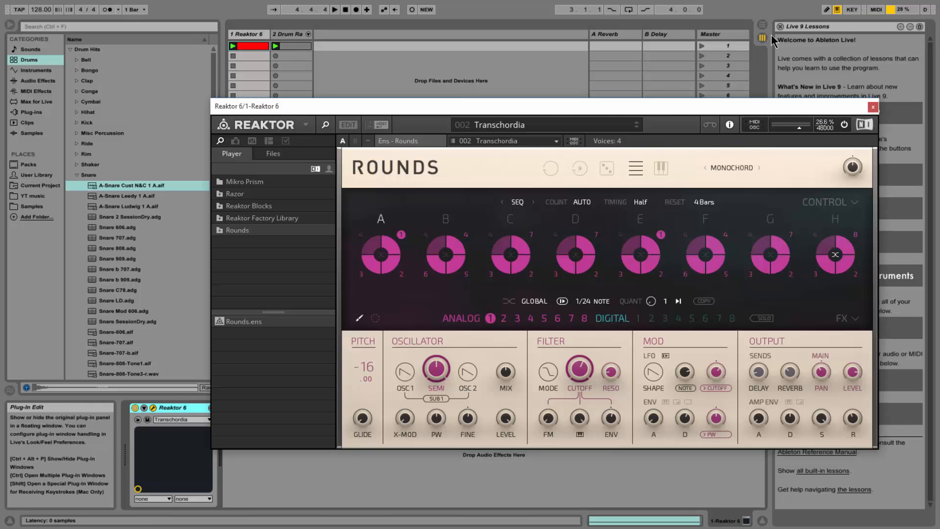
pyautogui.click(520, 125)
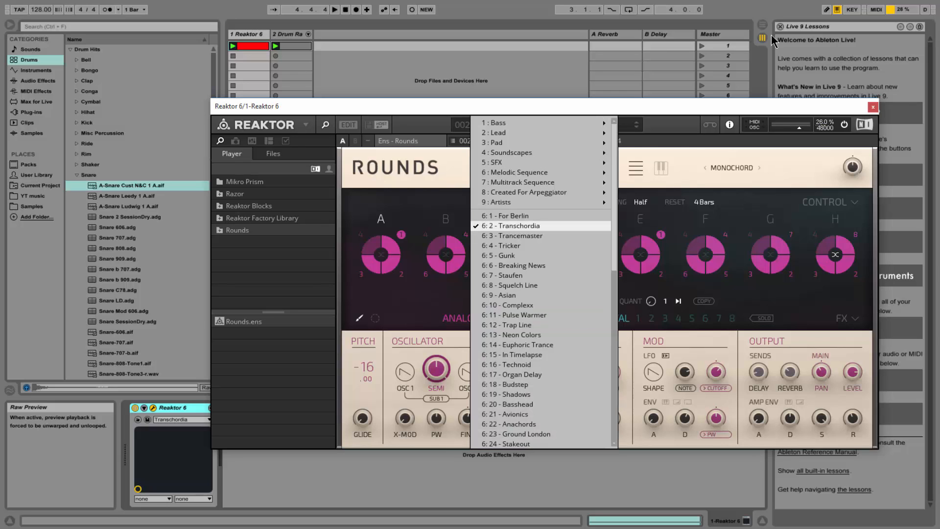
pyautogui.click(514, 226)
pyautogui.click(519, 125)
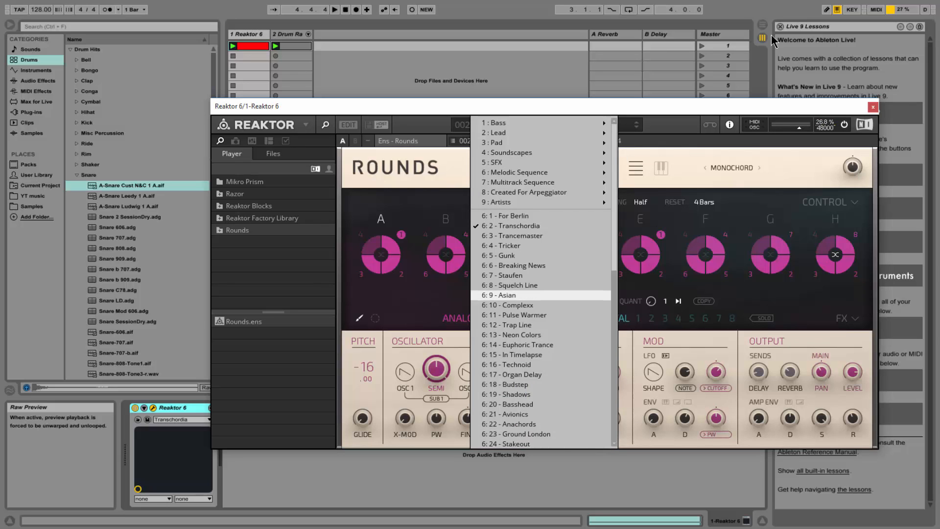
pyautogui.click(515, 300)
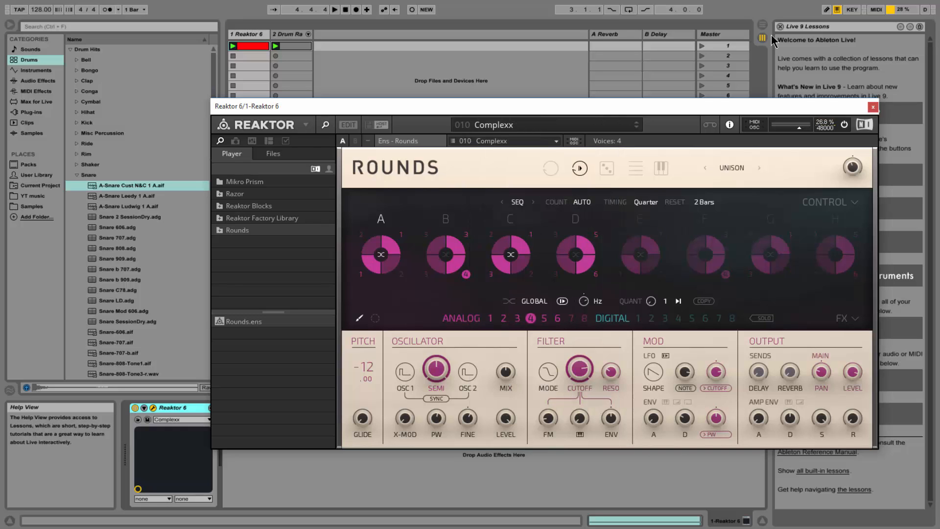
pyautogui.press('space')
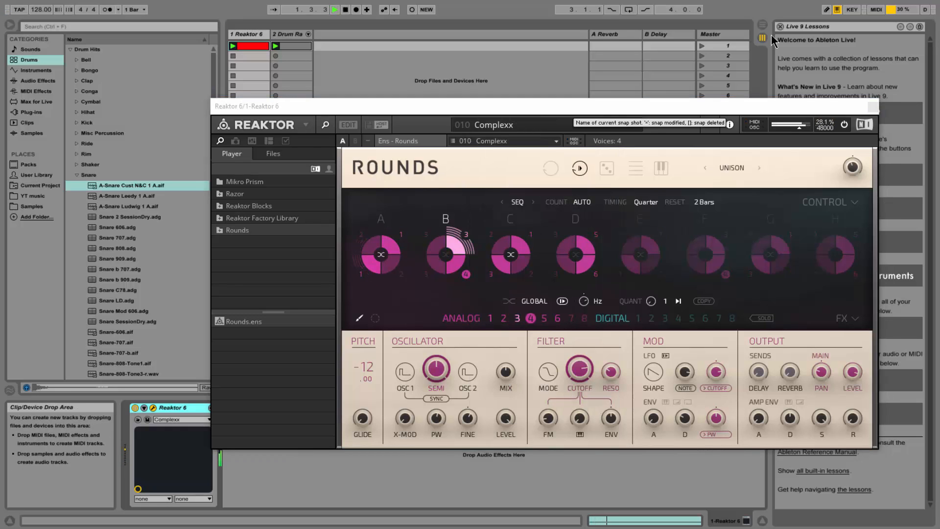
pyautogui.click(873, 106)
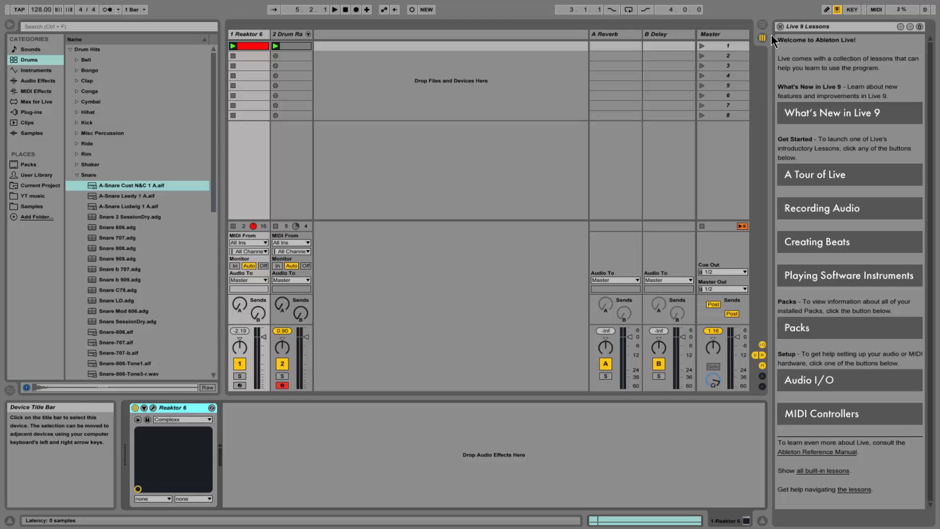
# - Review the Drum Rack track's clip notes and return to its device chain
pyautogui.click(288, 35)
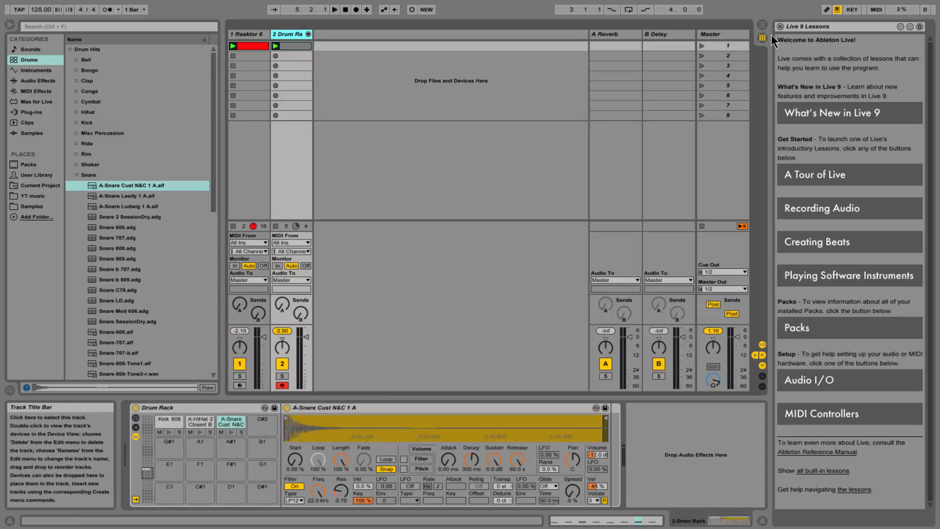
pyautogui.click(606, 521)
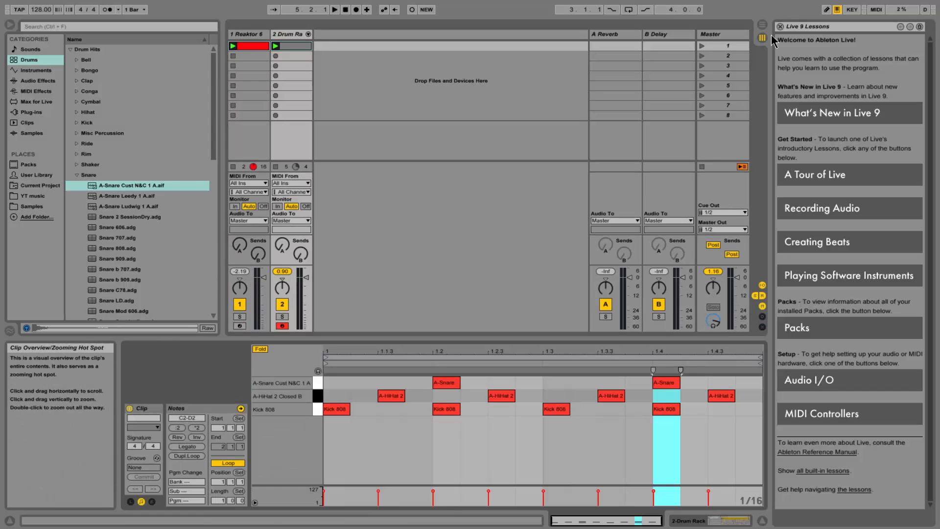
pyautogui.click(711, 520)
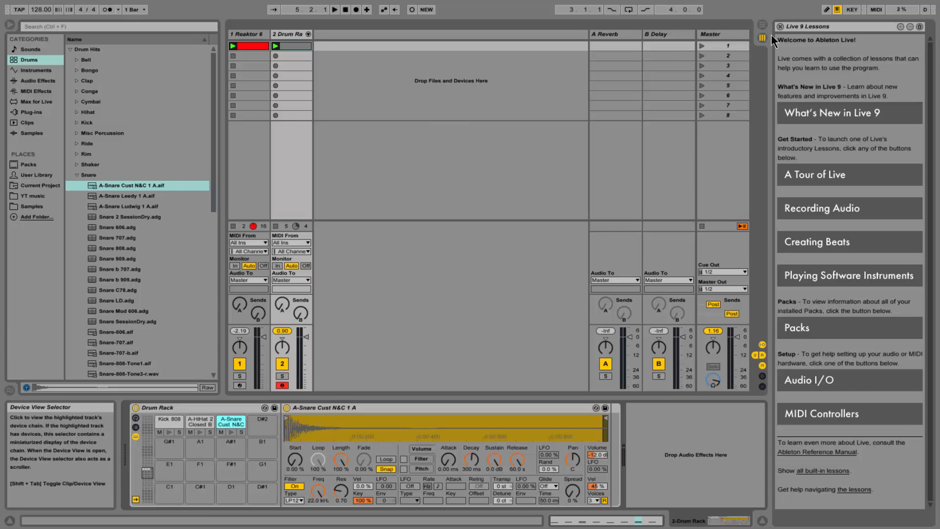